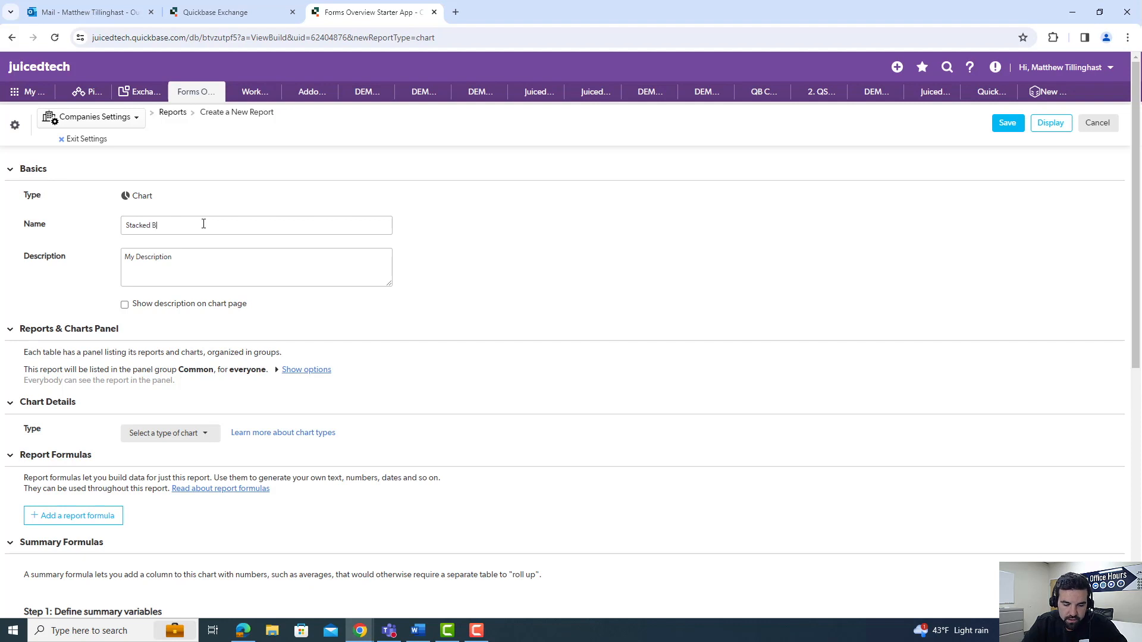
Finish naming the report Stacked Bar and show the options for who sees it in the reports panel
click(210, 254)
scroll(287, 269, down, 1)
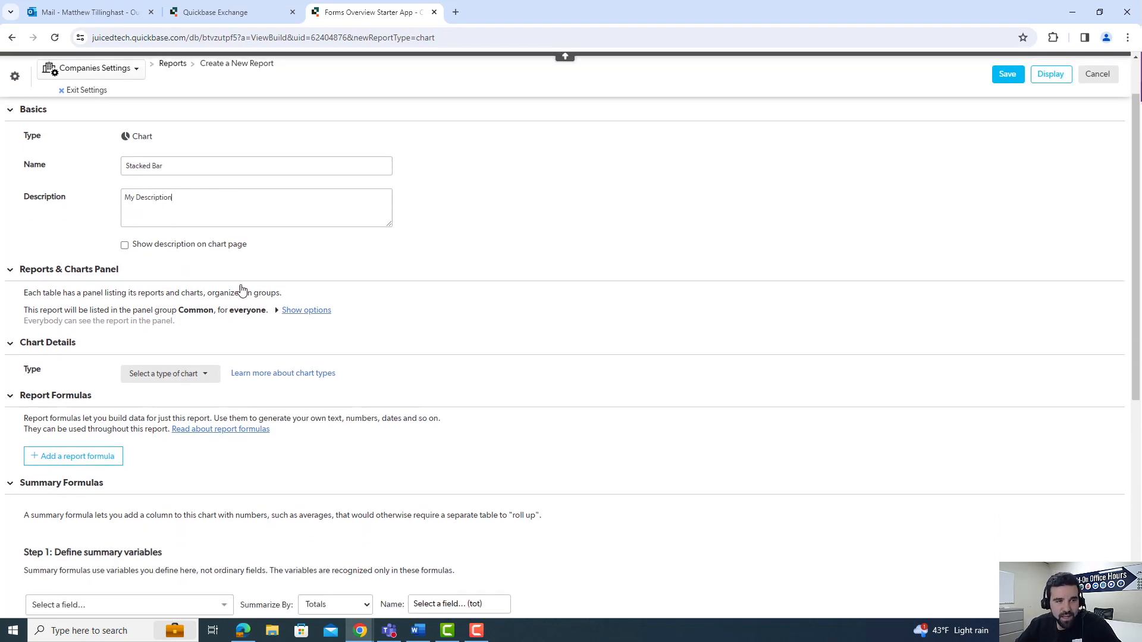
click(281, 311)
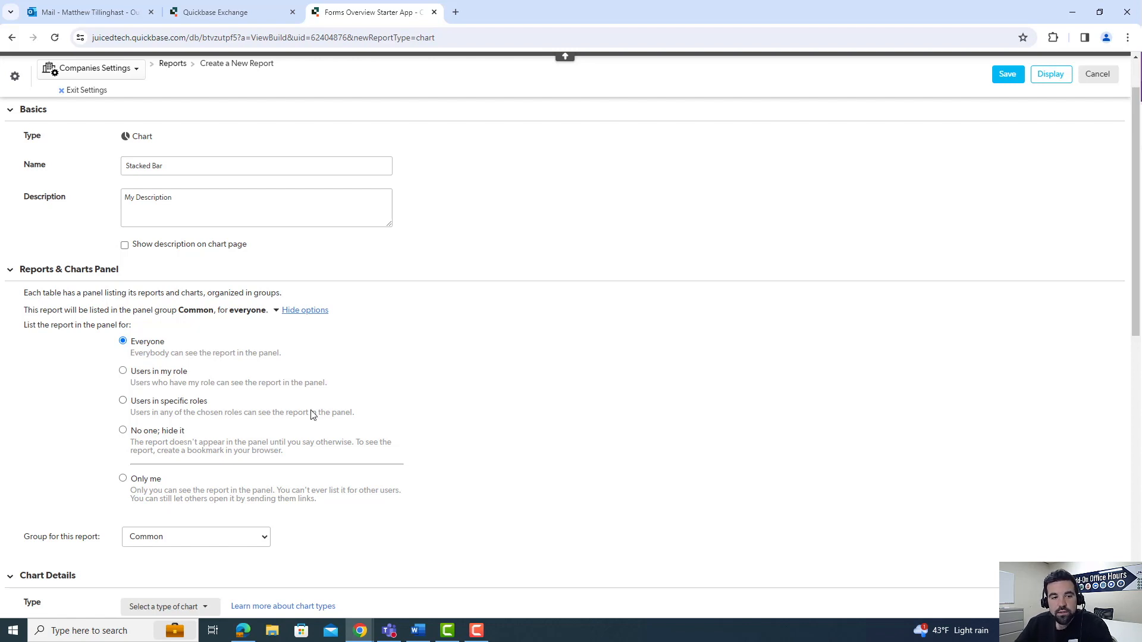
scroll(359, 386, down, 1)
scroll(363, 385, down, 1)
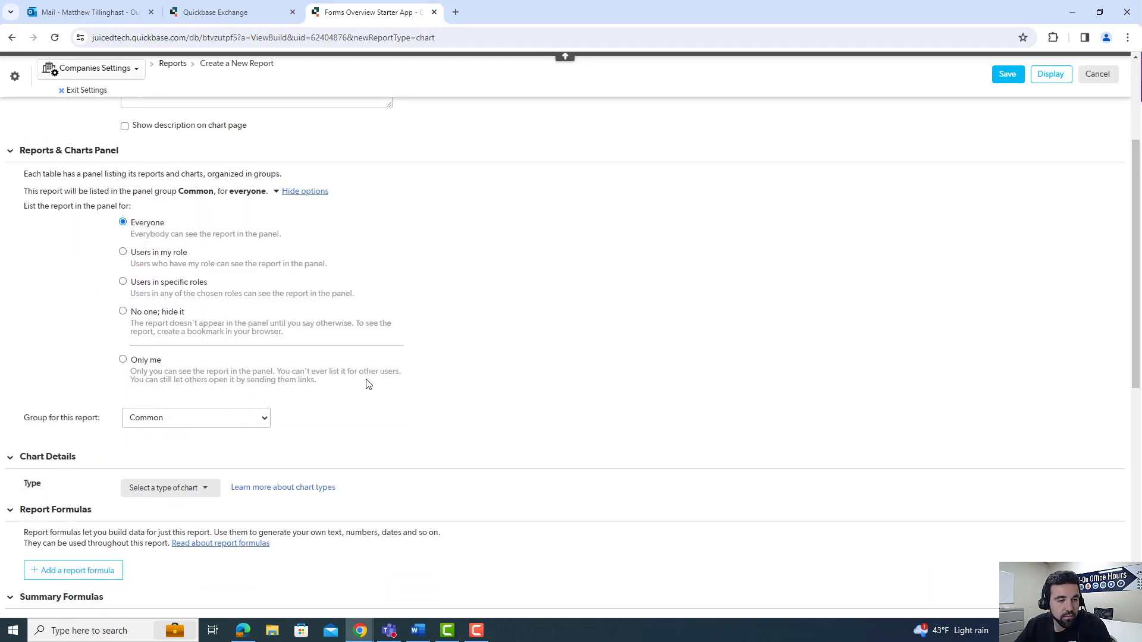
Set the report's chart type to Stacked bar
scroll(374, 381, down, 2)
scroll(119, 348, down, 1)
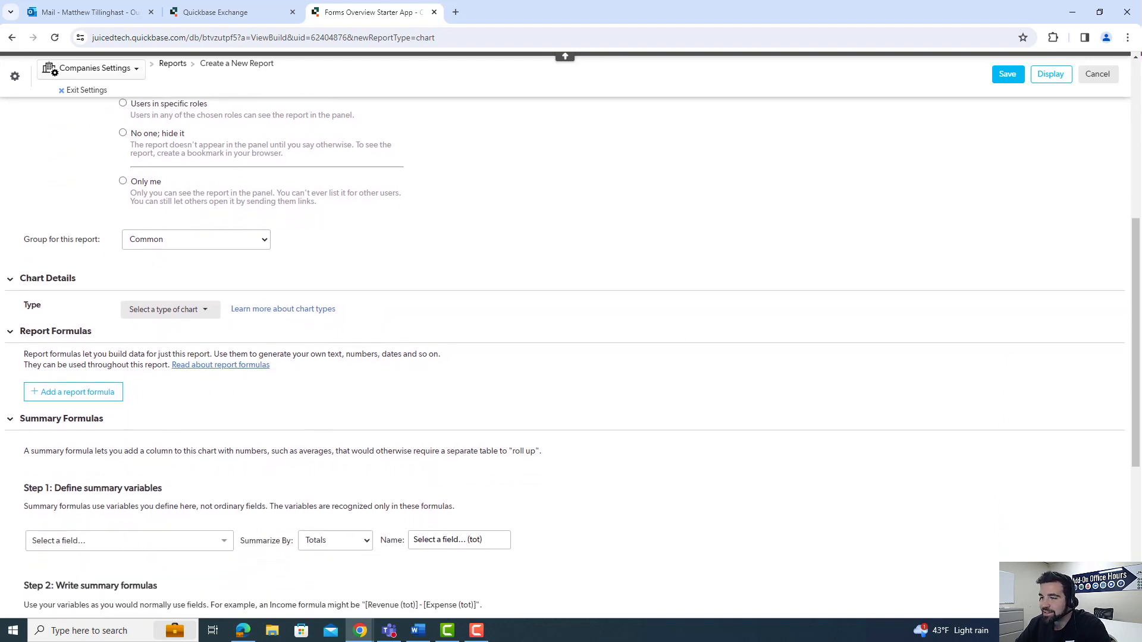
scroll(434, 288, down, 1)
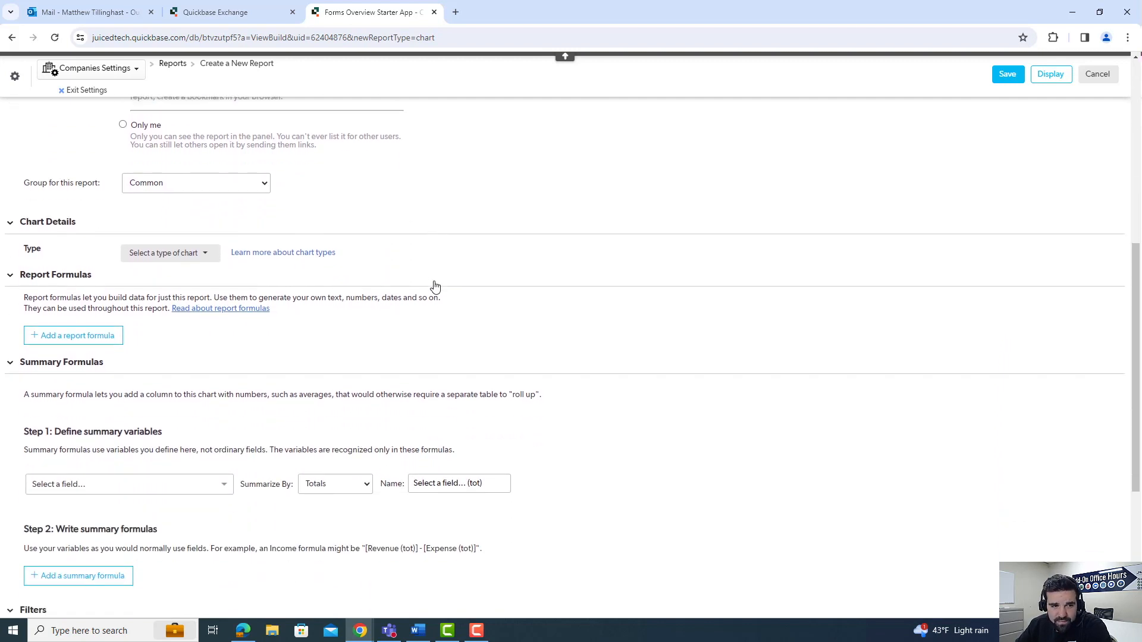
click(201, 251)
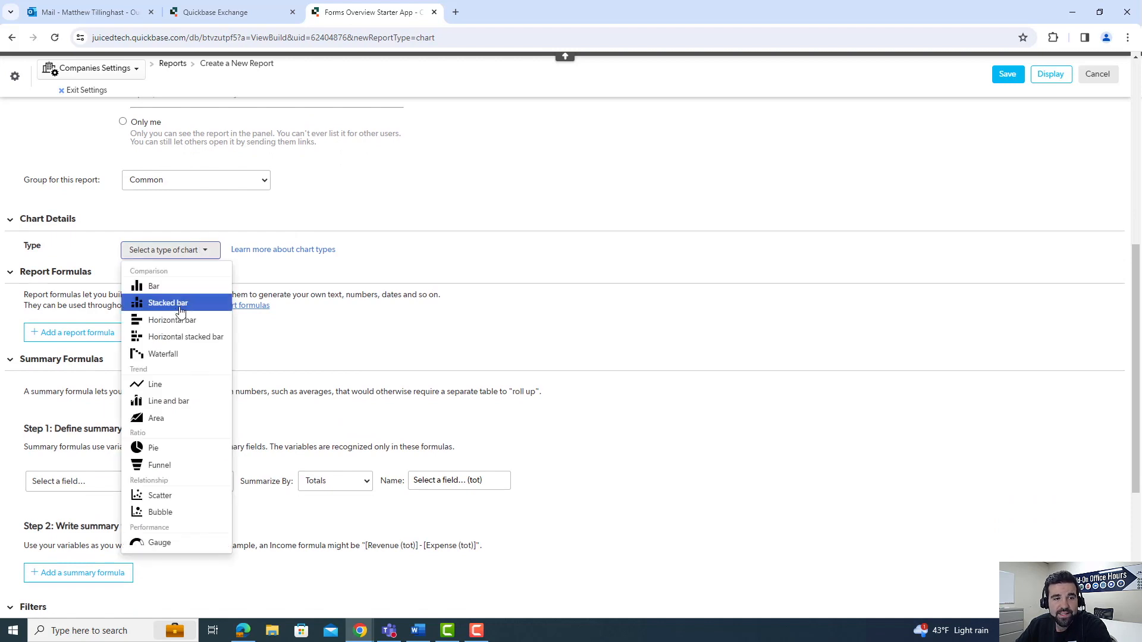
click(180, 303)
click(190, 262)
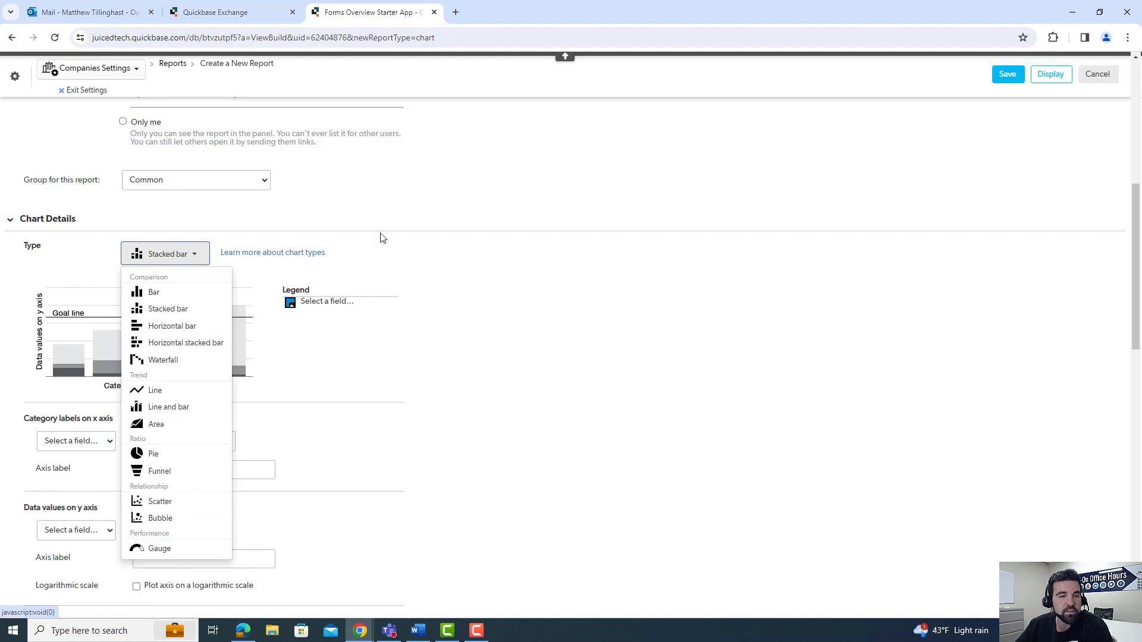
click(436, 224)
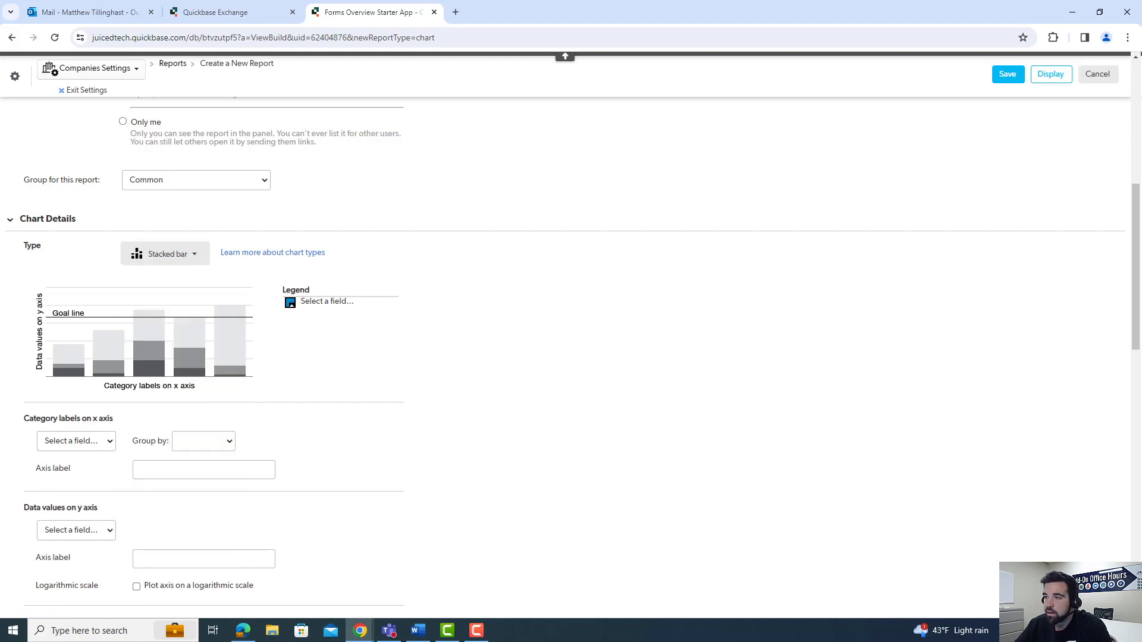
Use Lead Status grouped by Equal Values for the x-axis categories and label the axis "Lead Status/Assigned To"
scroll(494, 250, down, 1)
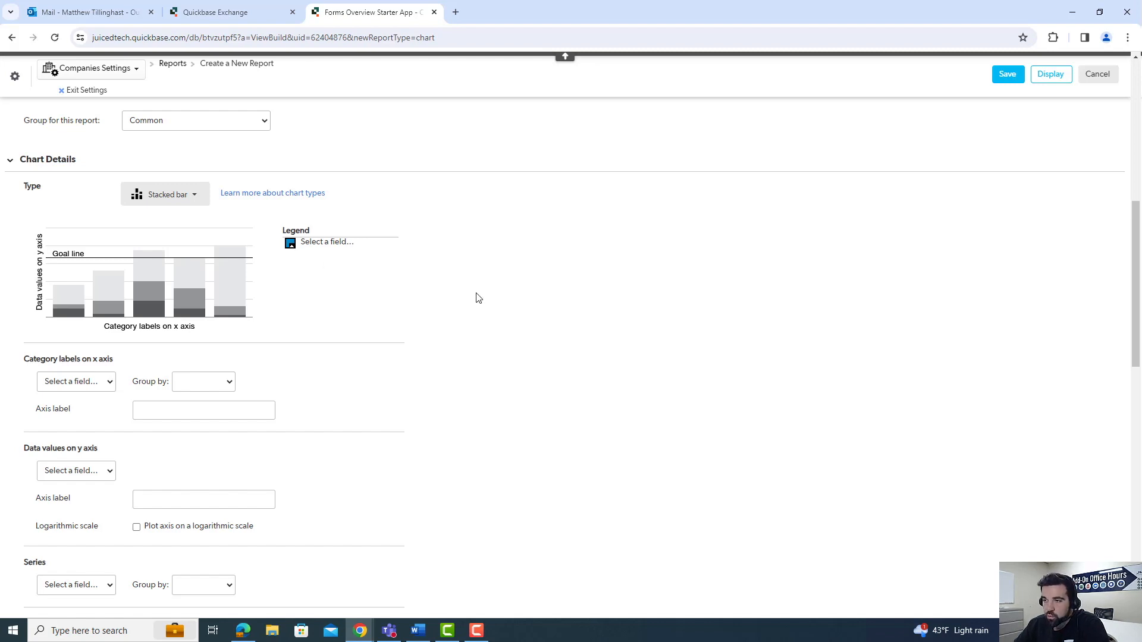
scroll(478, 294, down, 1)
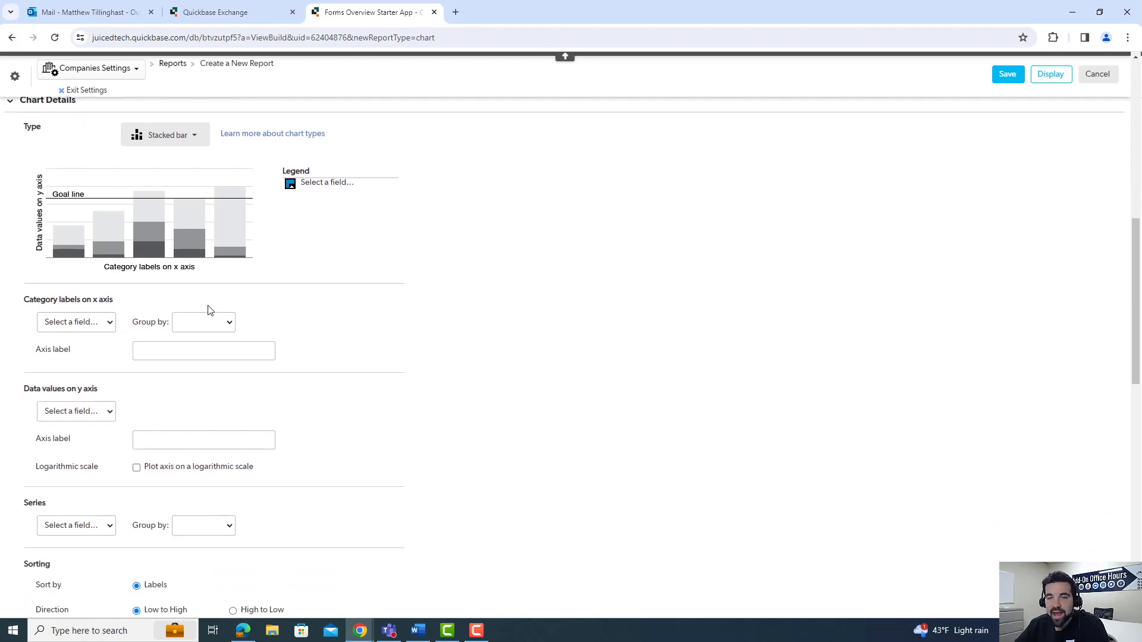
click(112, 323)
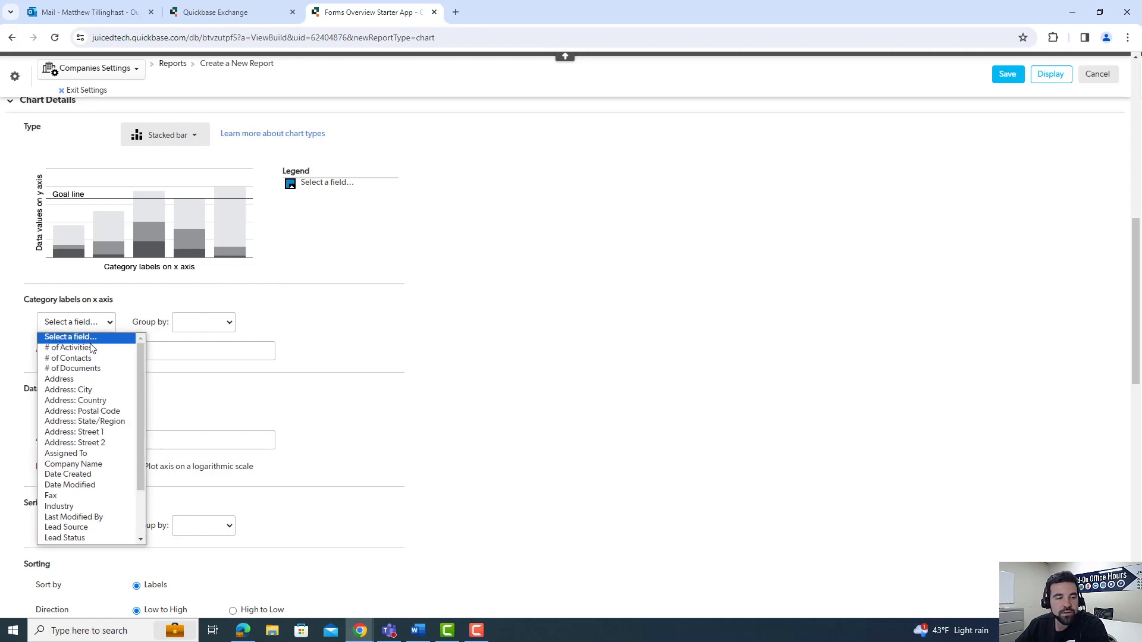
click(89, 536)
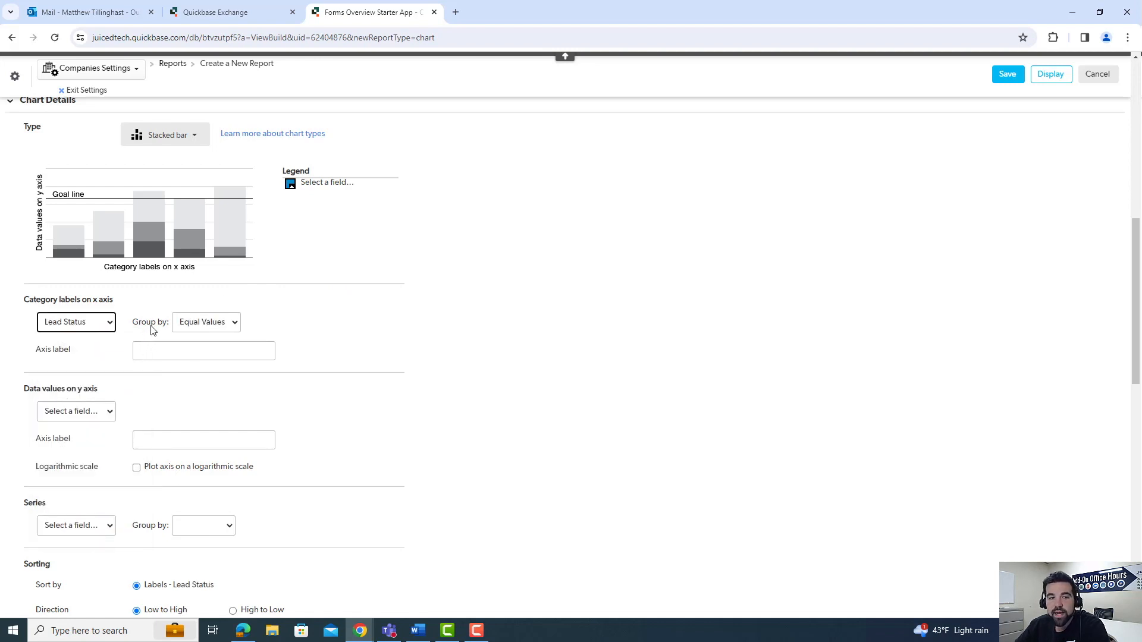
click(202, 328)
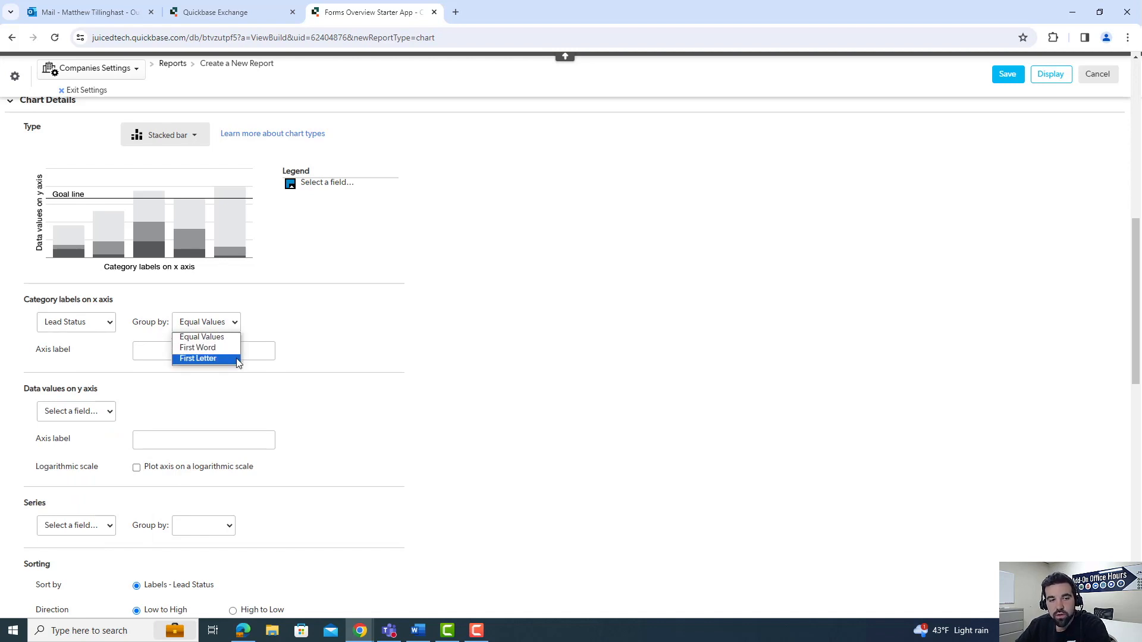
click(336, 330)
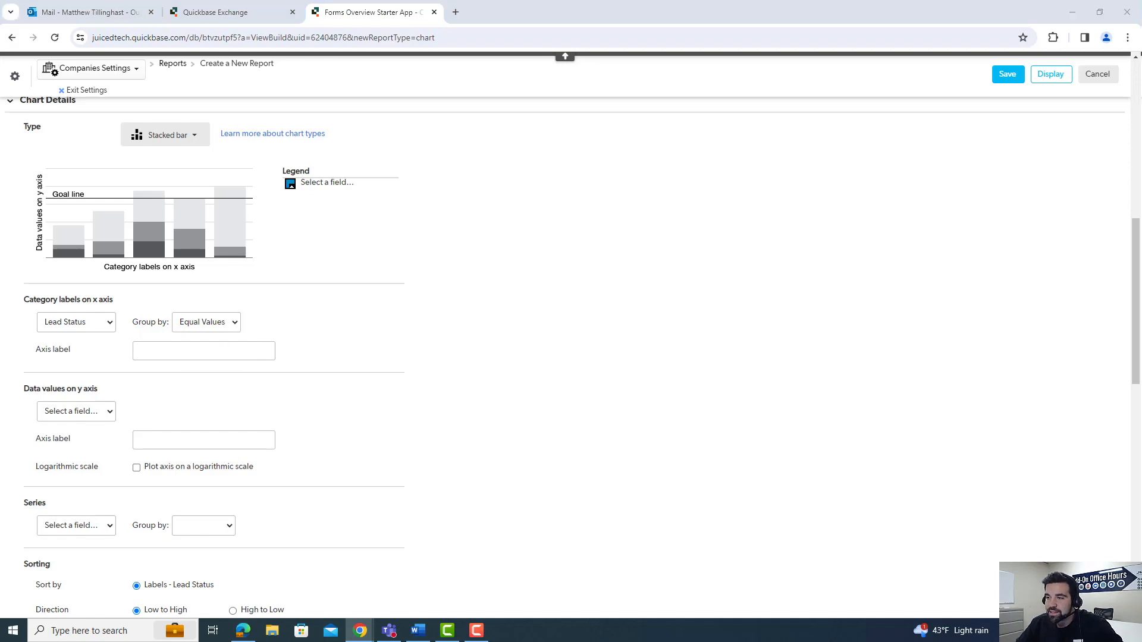
click(180, 345)
text(Lead Status/Assigned To)
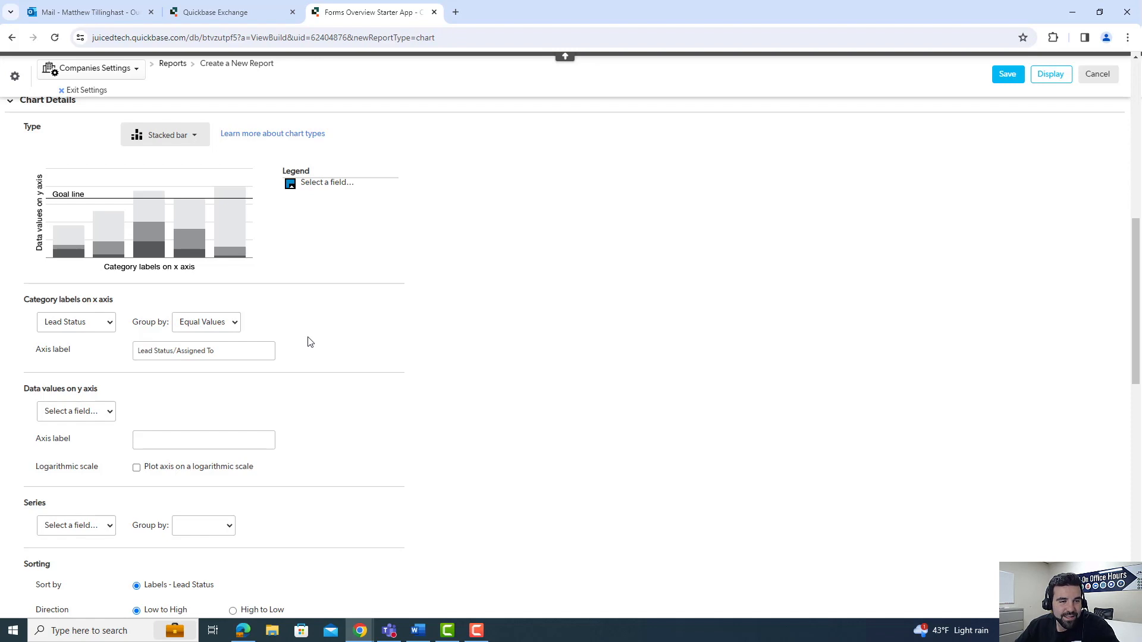
Use # of Companies for the y-axis data values and label the axis "Number of Companies"
scroll(327, 331, down, 1)
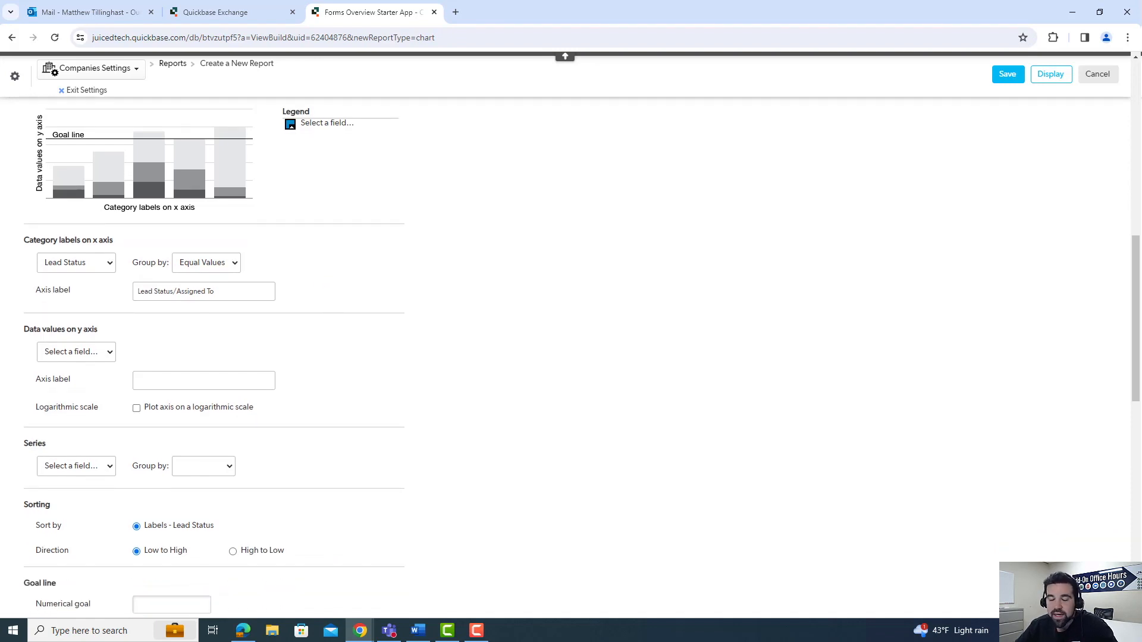
click(107, 355)
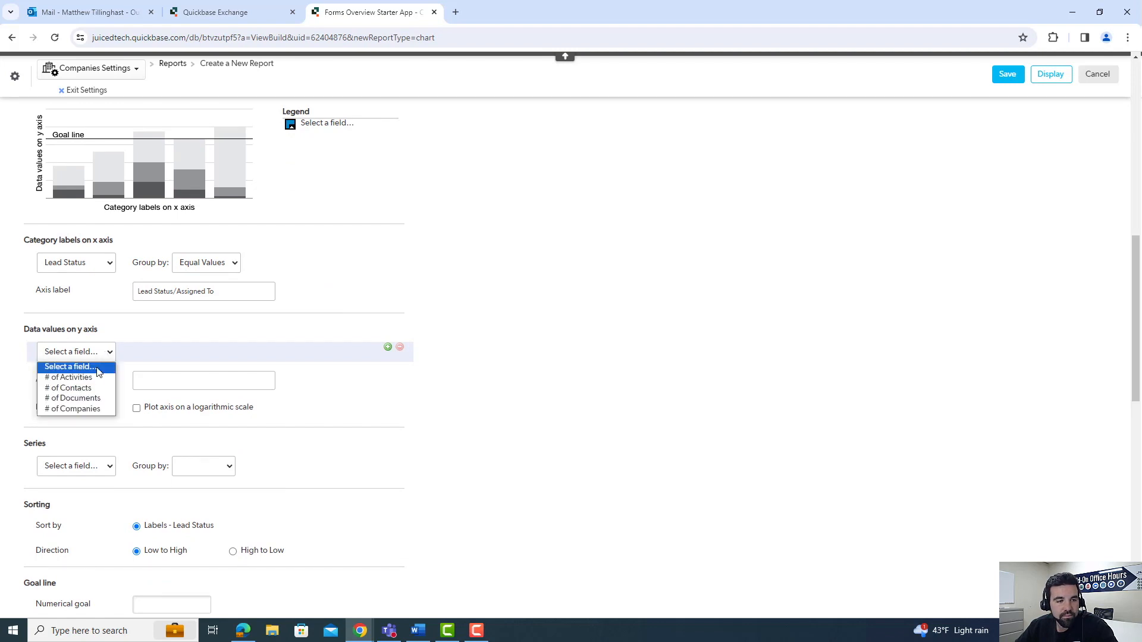
click(96, 409)
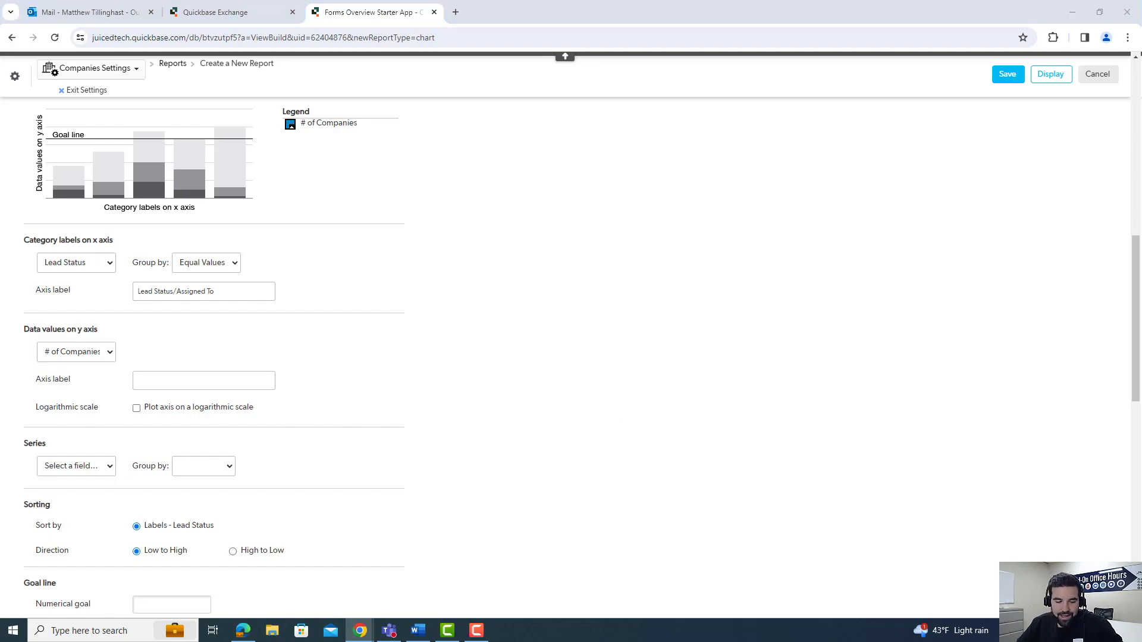
click(164, 380)
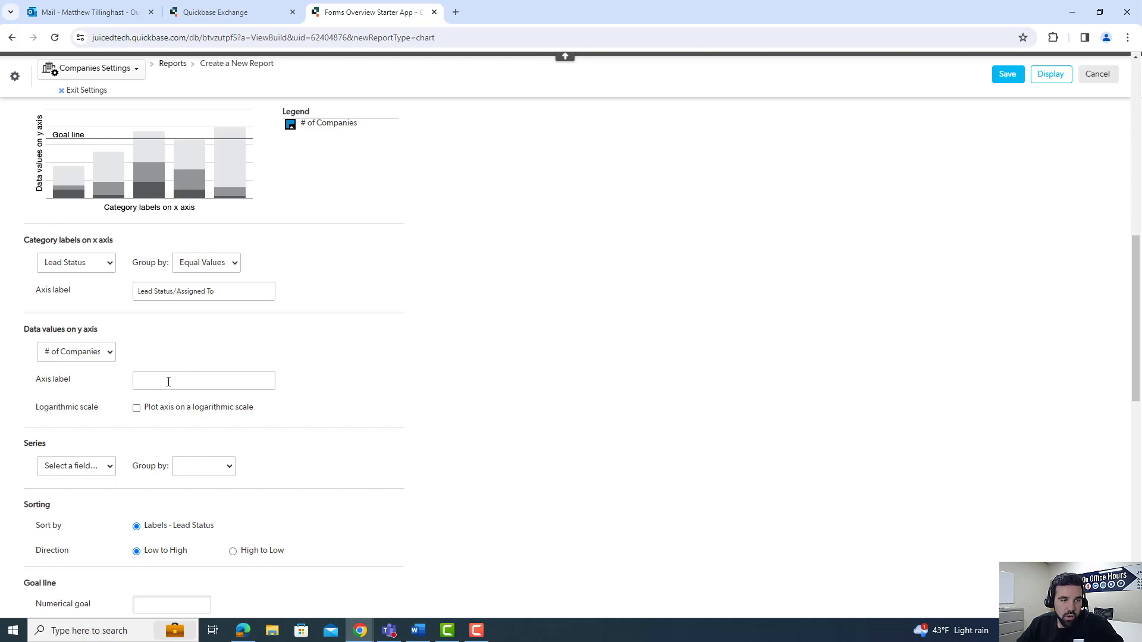
text(Number of Companies)
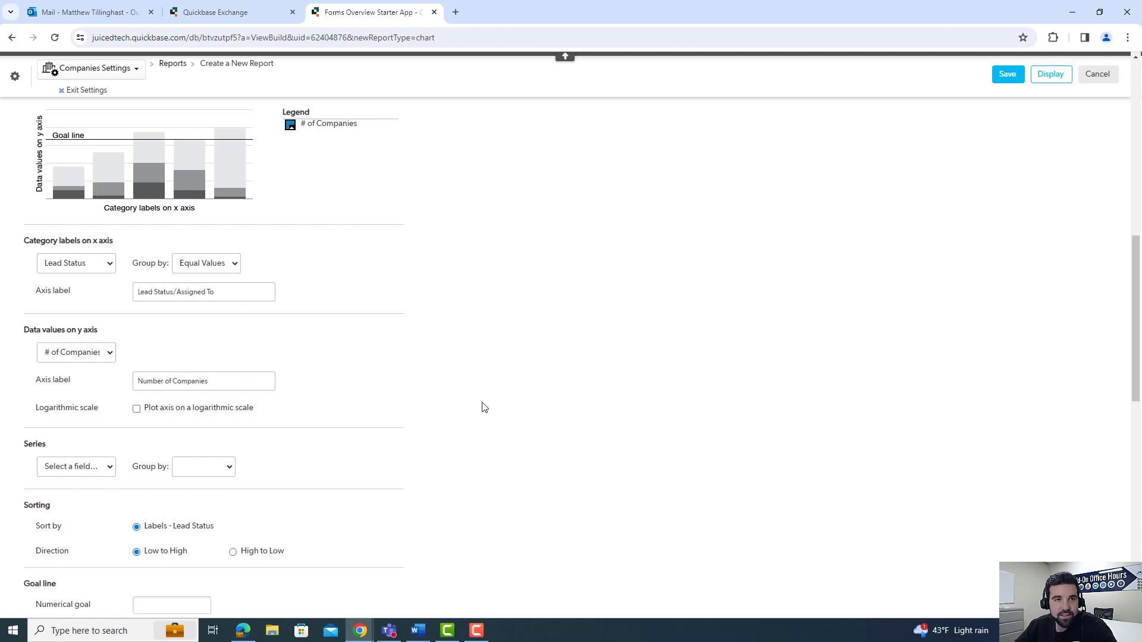
Set the chart's series to the Assigned To field and check the legend in the chart preview
scroll(476, 404, up, 3)
scroll(369, 352, down, 5)
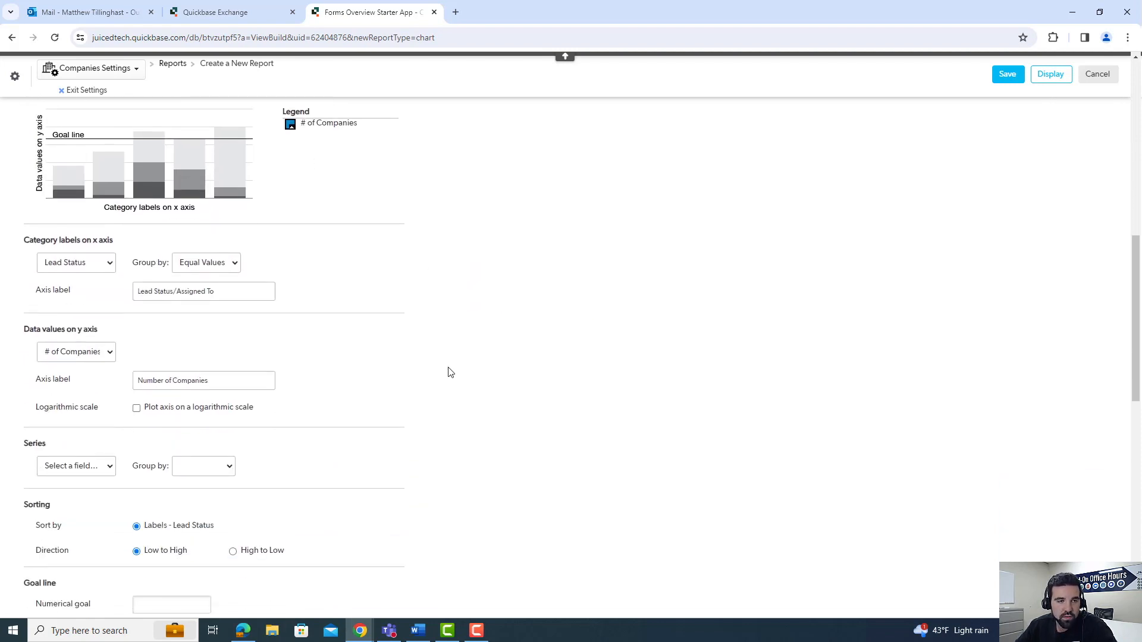
click(105, 350)
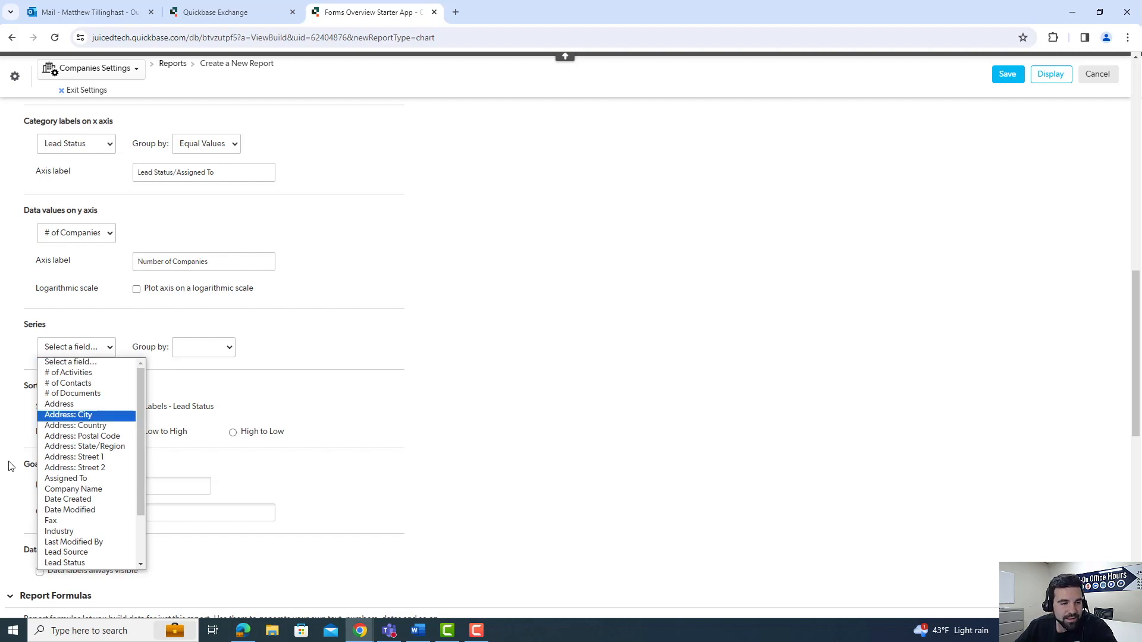
click(85, 484)
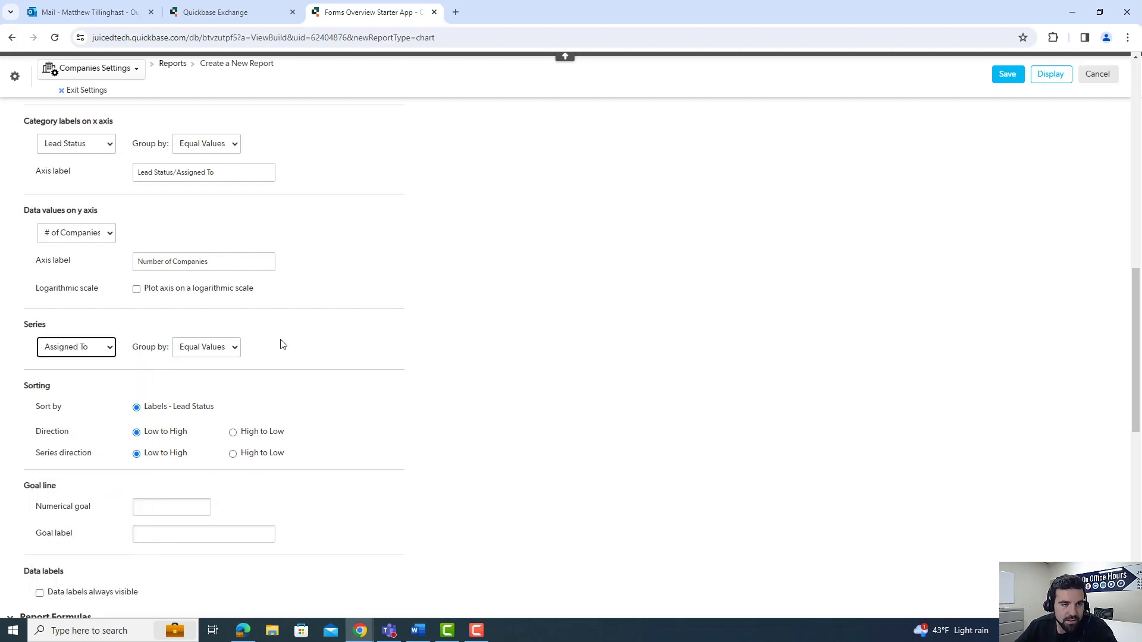
scroll(280, 345, up, 3)
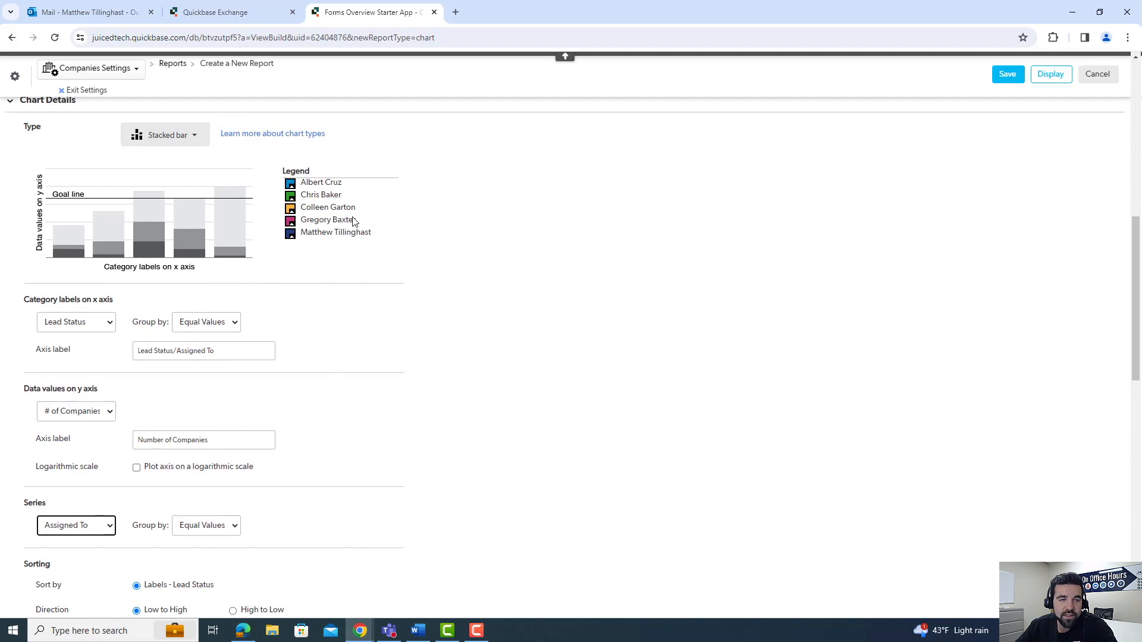
scroll(340, 360, down, 2)
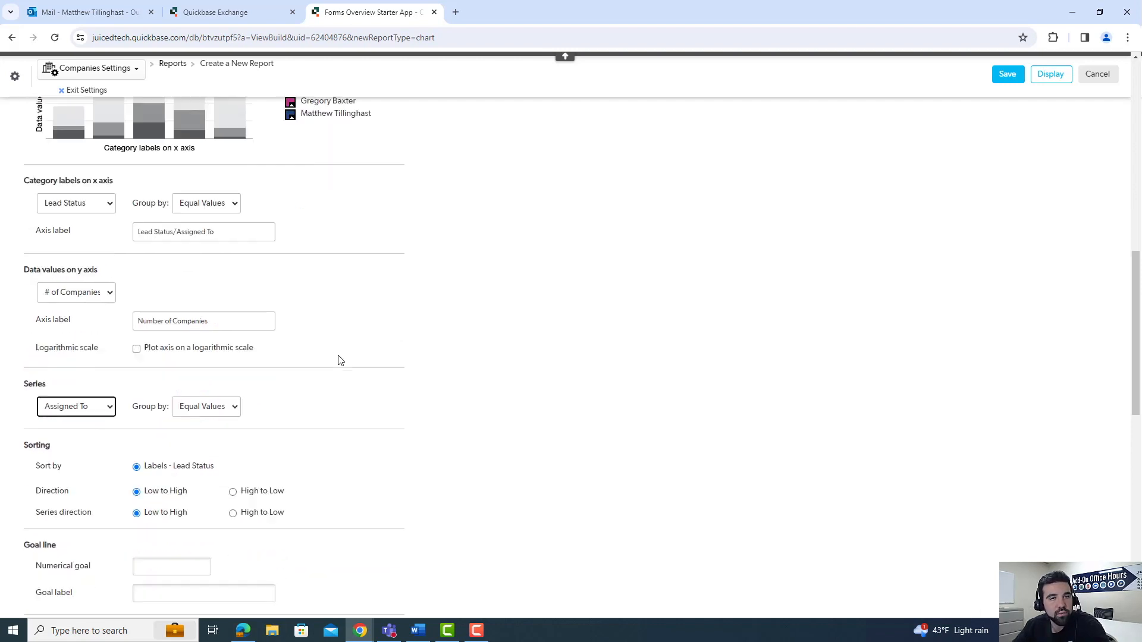
scroll(349, 372, up, 3)
Add a goal line with a numerical goal of 3 and the label "Number Leads"
scroll(331, 291, down, 4)
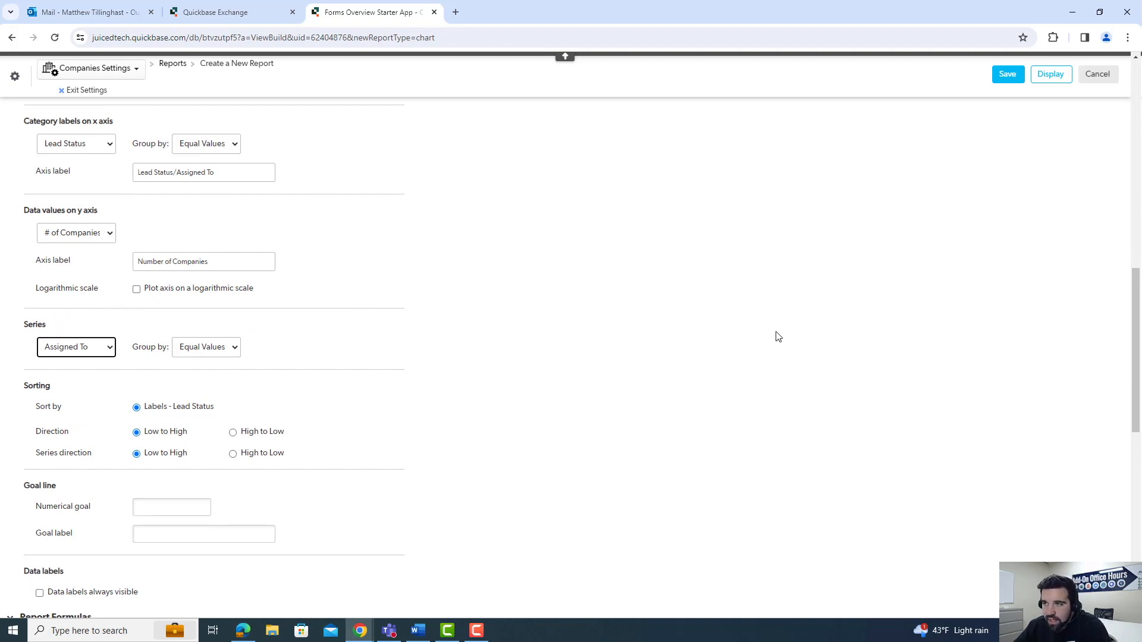
scroll(777, 333, down, 2)
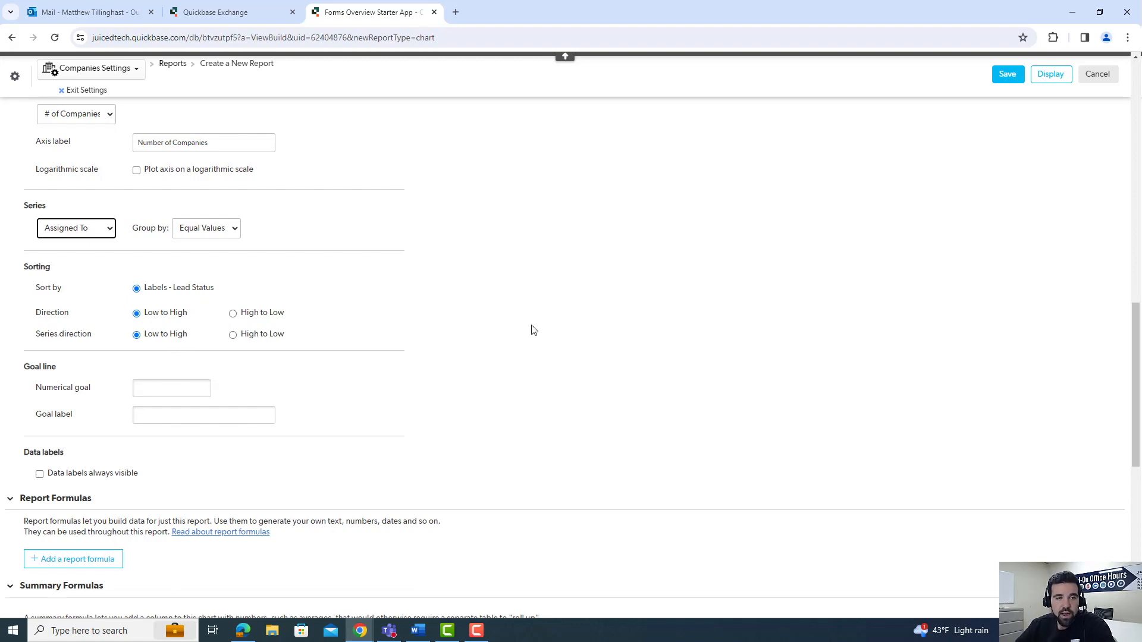
click(191, 389)
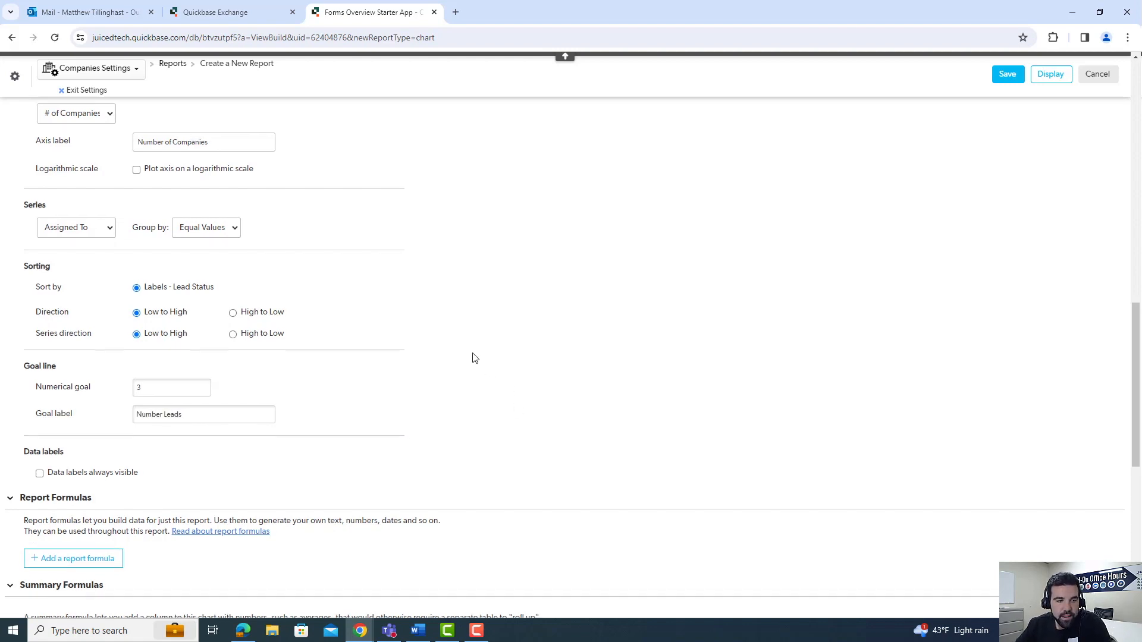
Make the chart's data labels always visible and display them as Value
scroll(476, 356, down, 2)
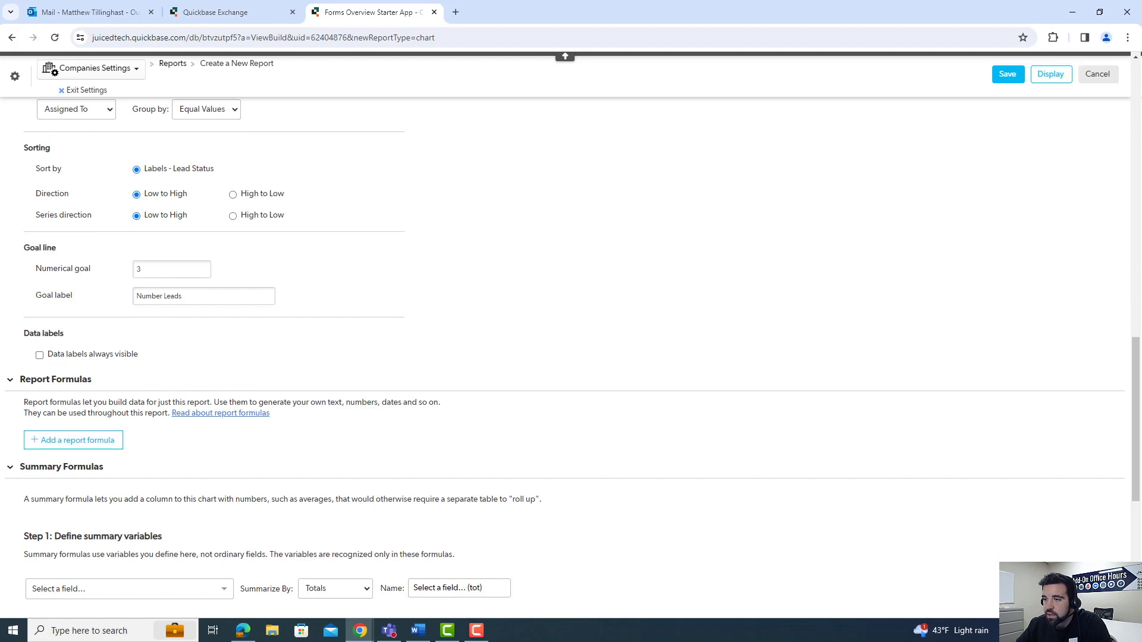
click(40, 355)
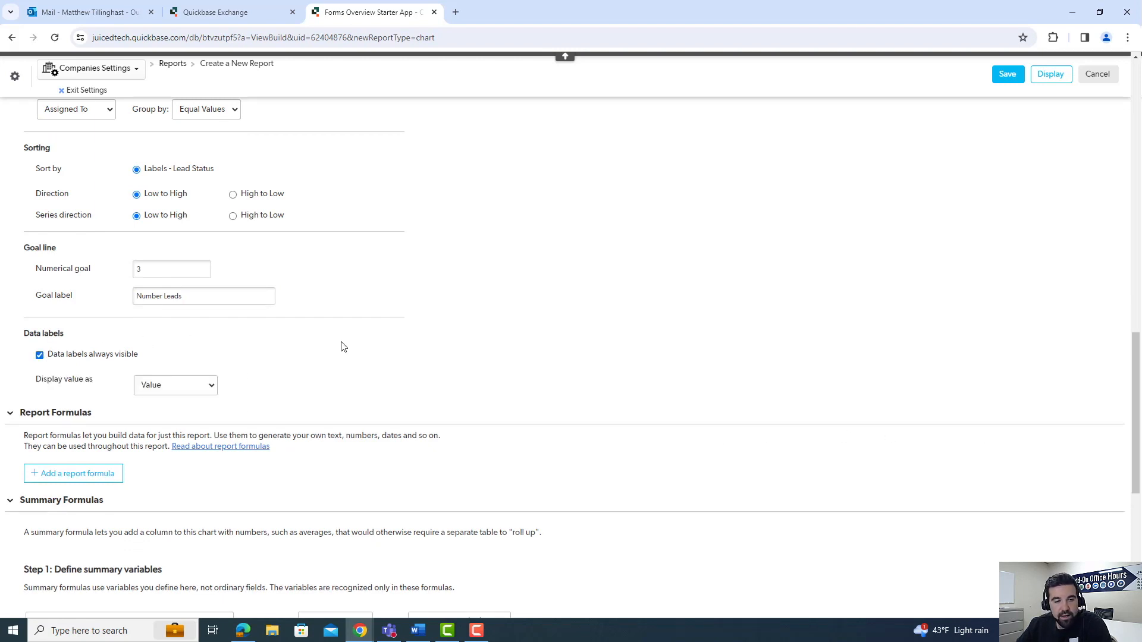
scroll(343, 348, down, 1)
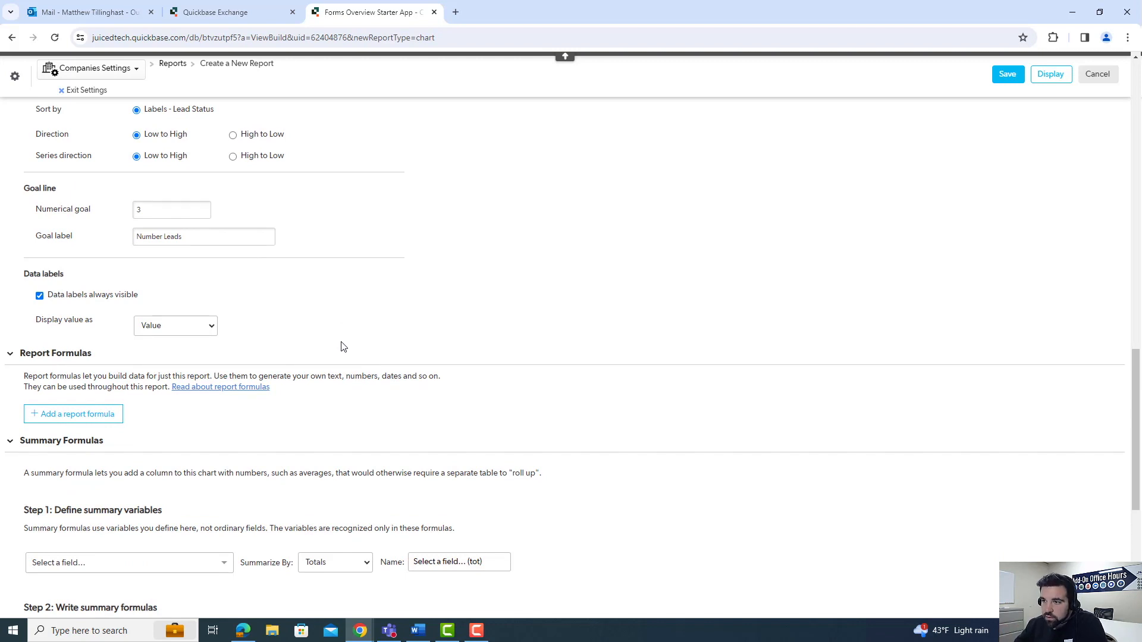
click(210, 330)
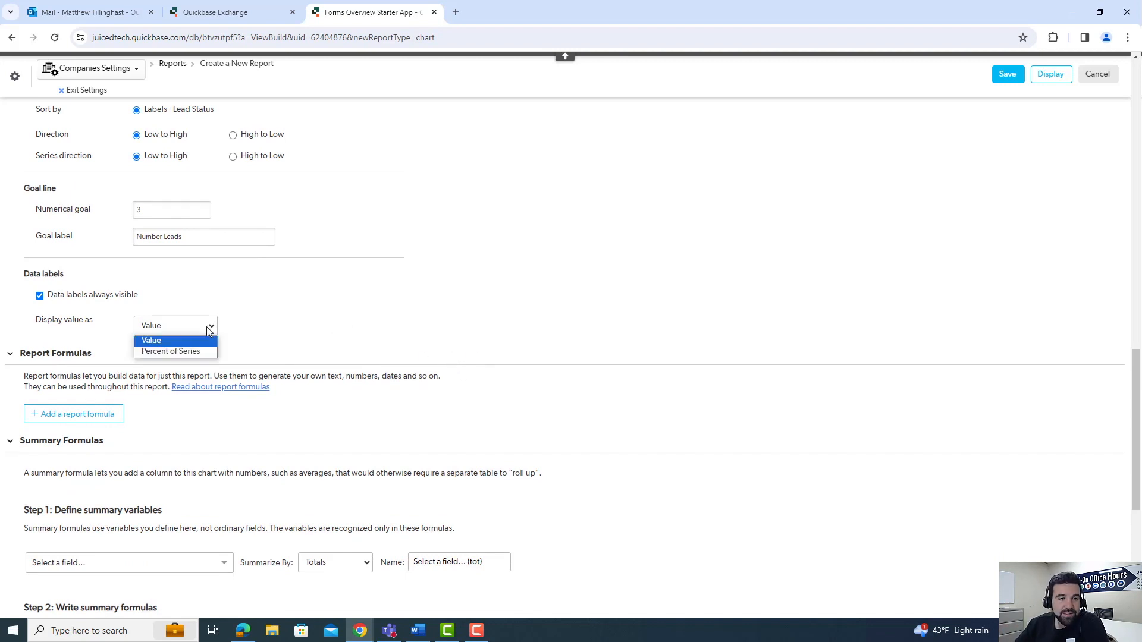
click(183, 341)
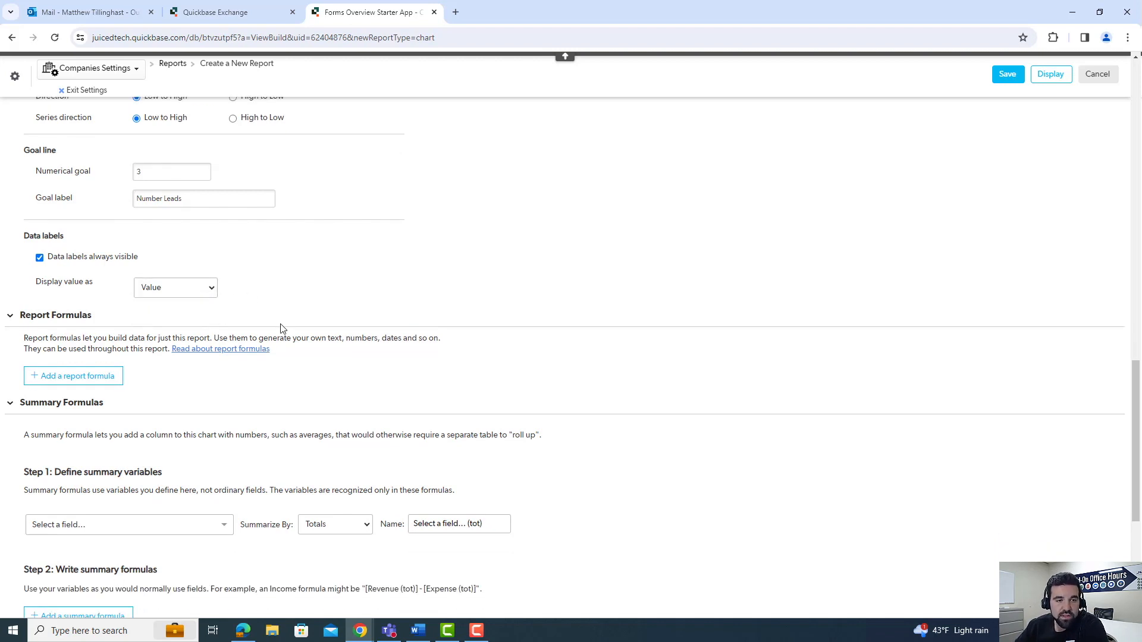
scroll(276, 332, down, 1)
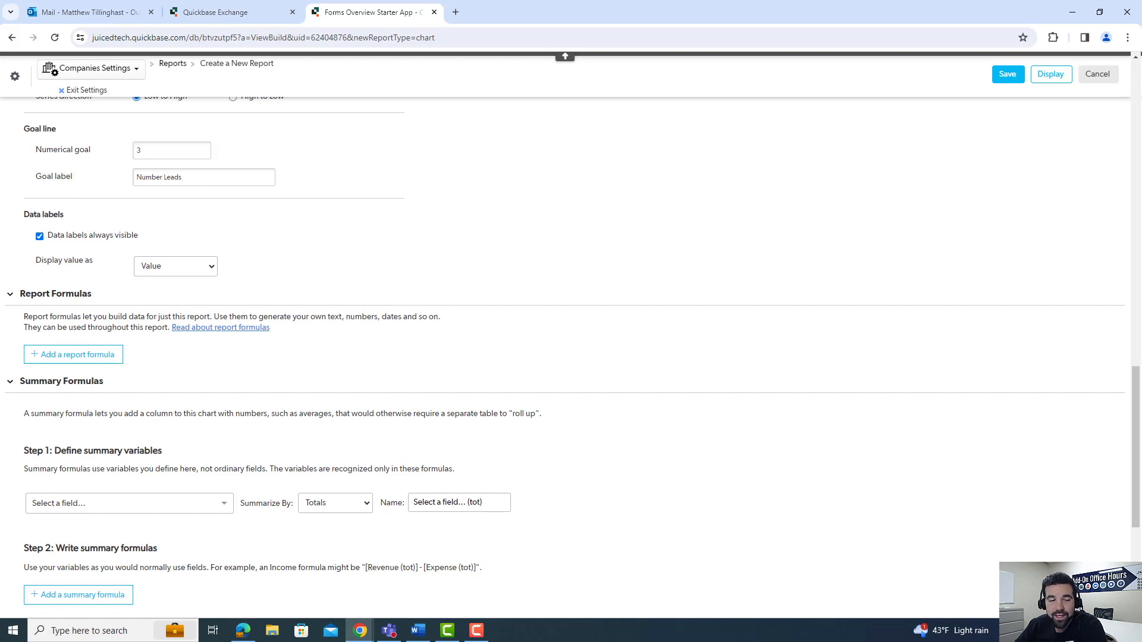
scroll(709, 377, down, 3)
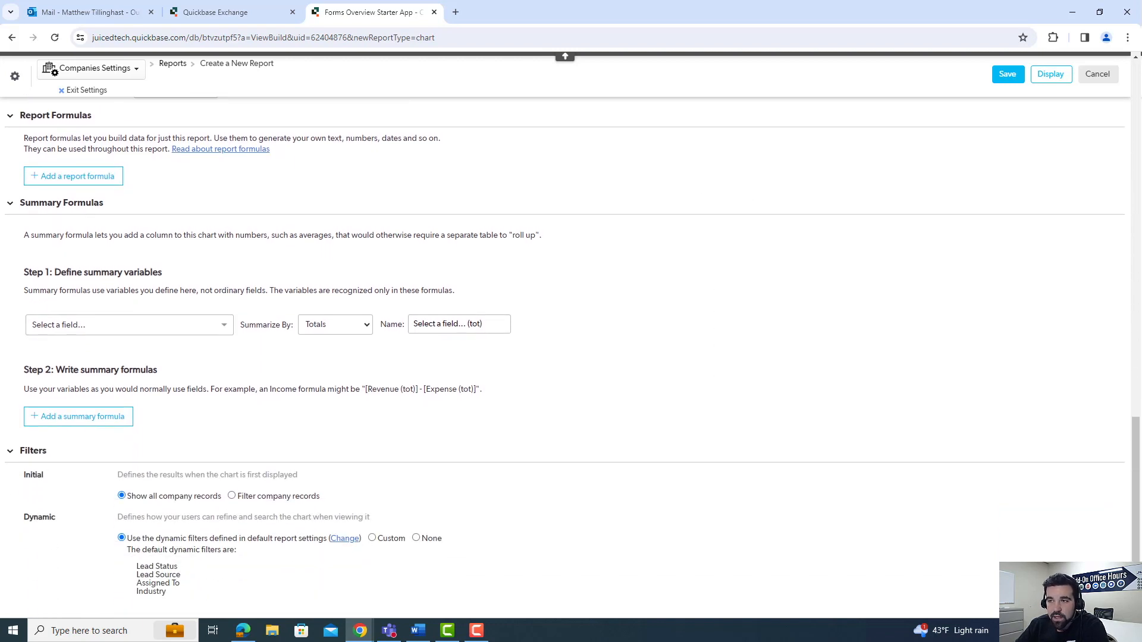
Turn on initial filtering of company records and base the condition on the Lead Status field
scroll(484, 321, down, 2)
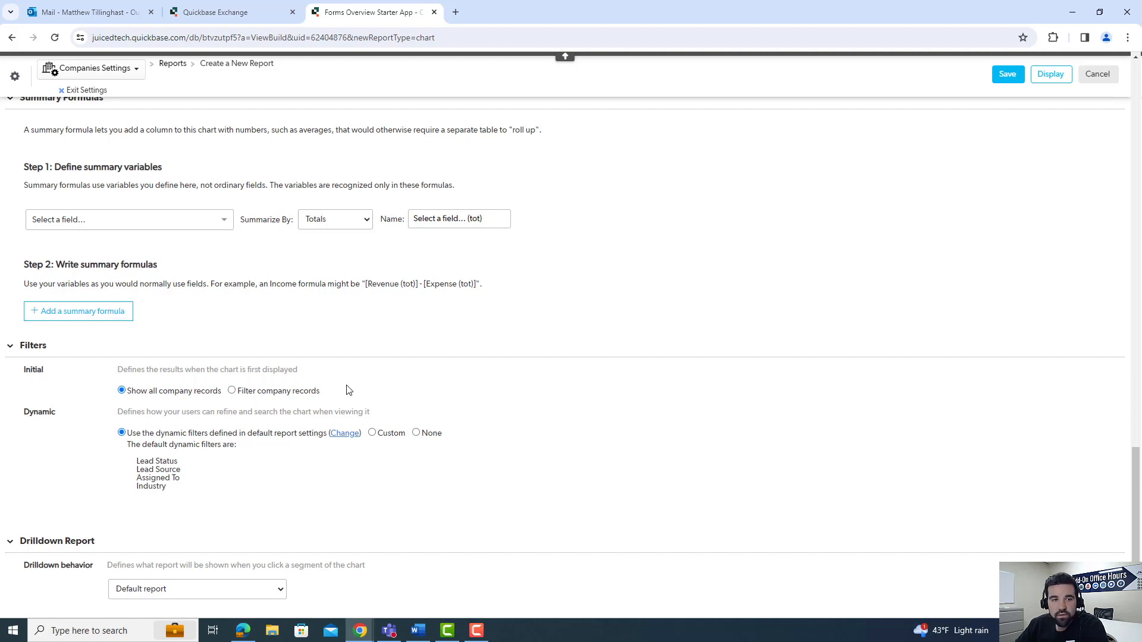
click(231, 391)
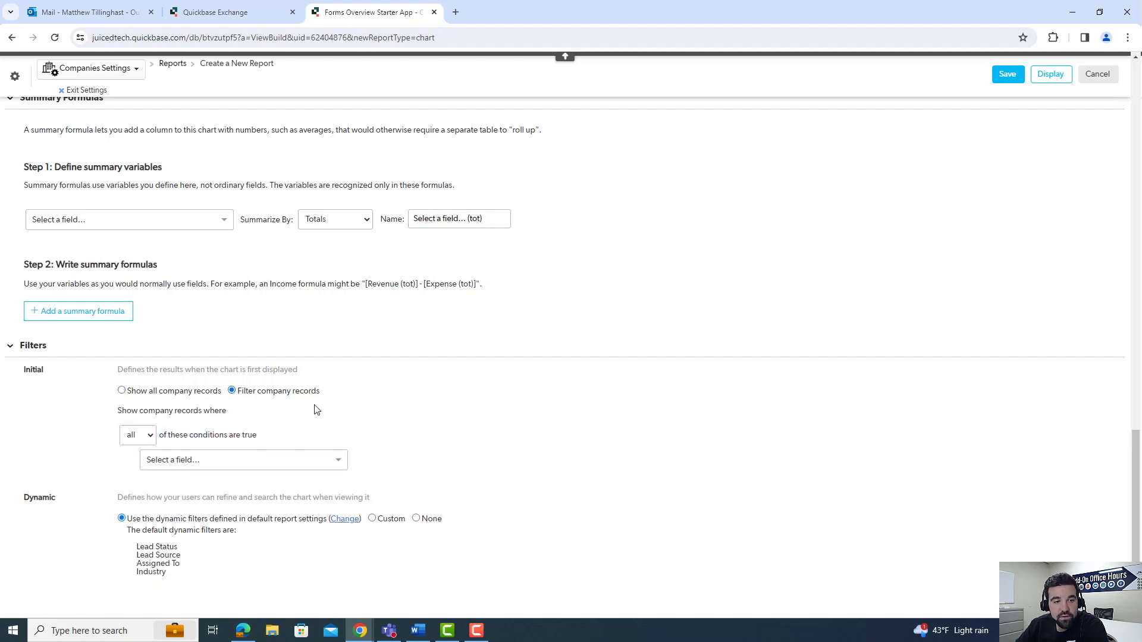
click(300, 462)
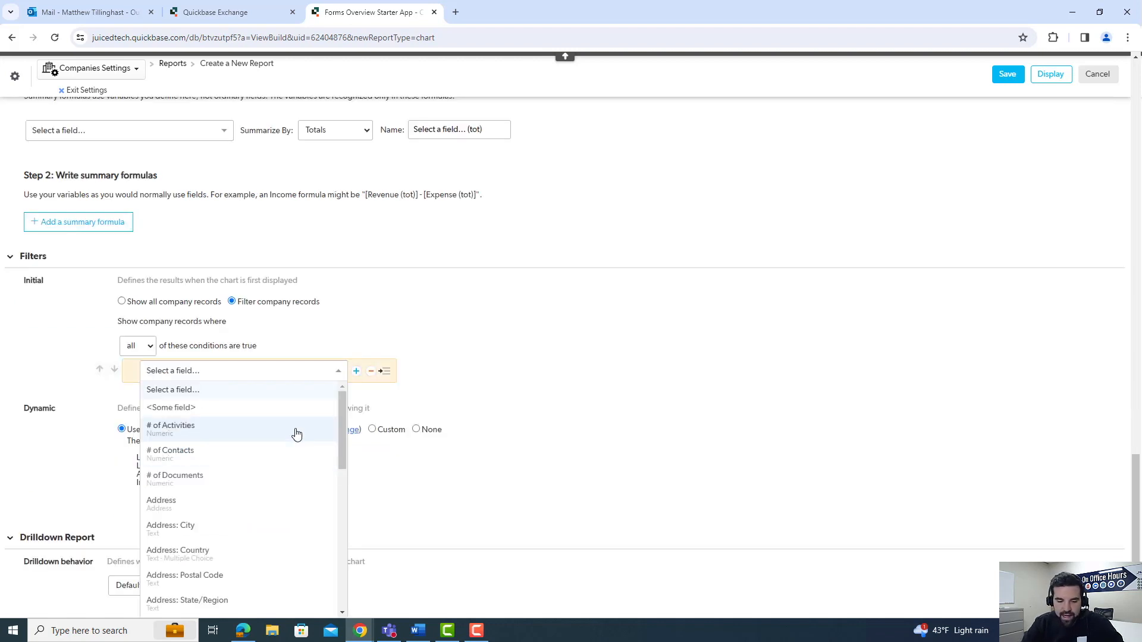
text(lea)
click(265, 421)
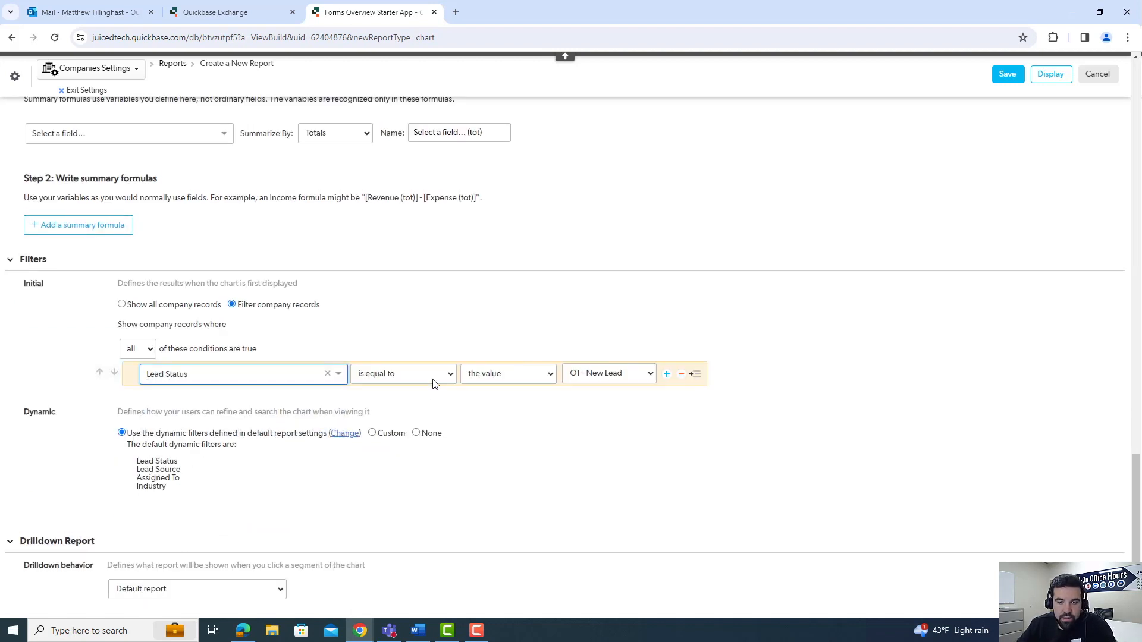
Set the Lead Status condition to starts with the value "O" and save the report
click(612, 375)
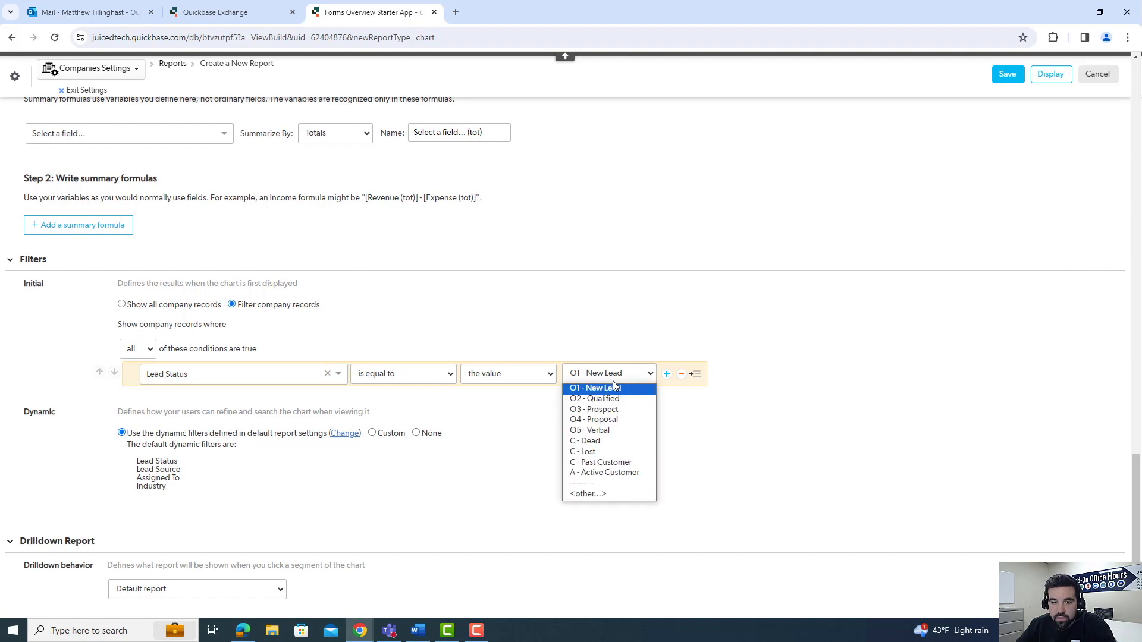
click(517, 373)
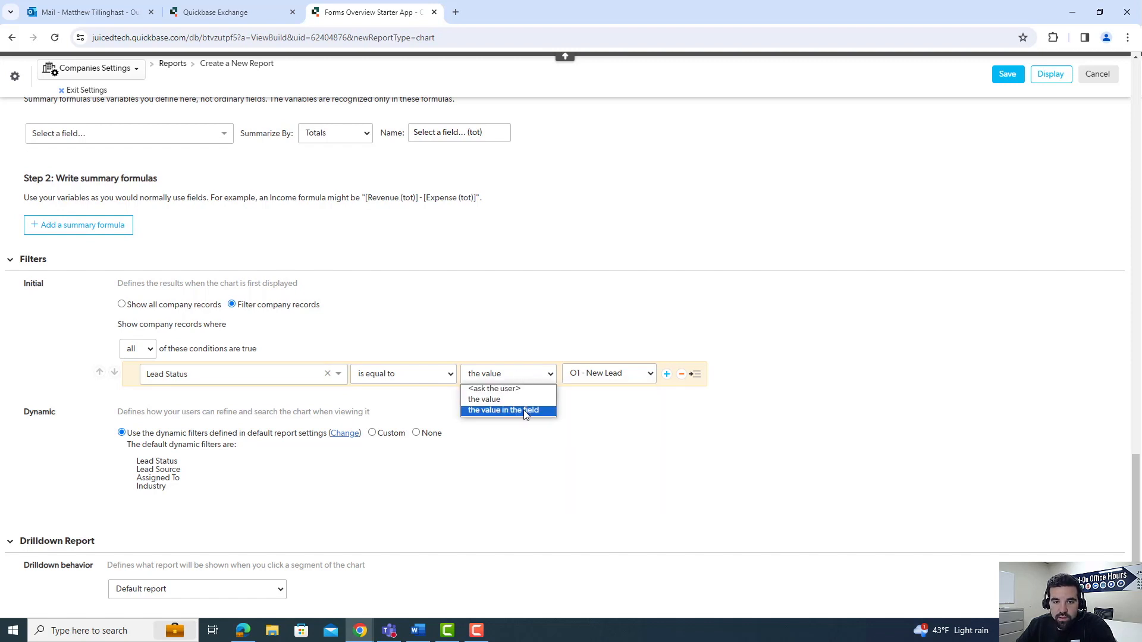
click(408, 374)
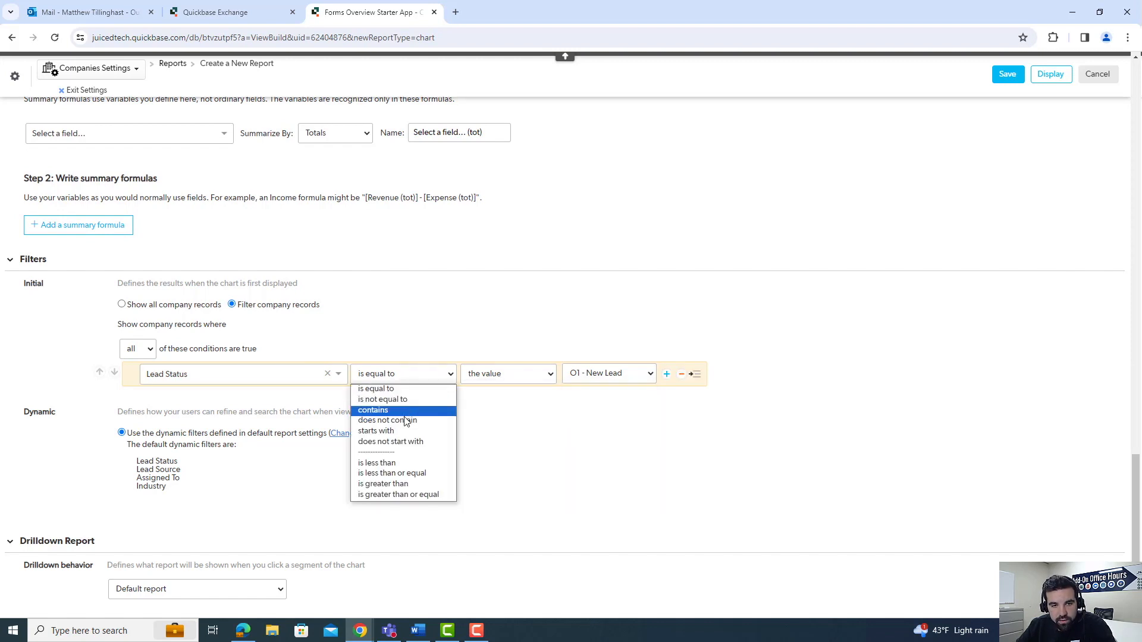
click(401, 434)
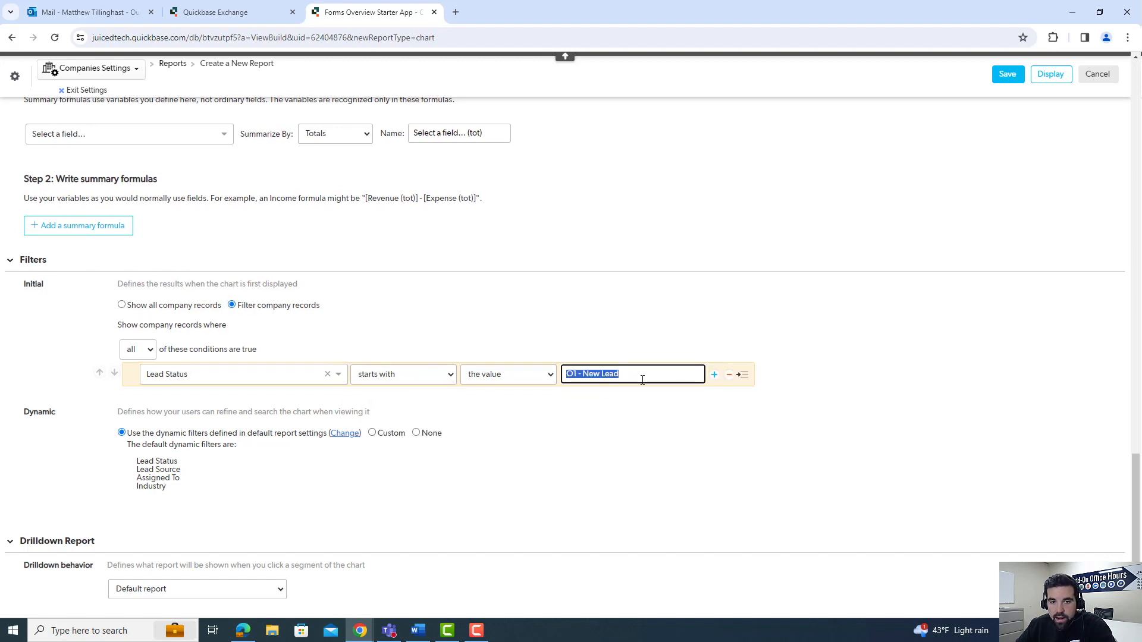
key(BackSpace)
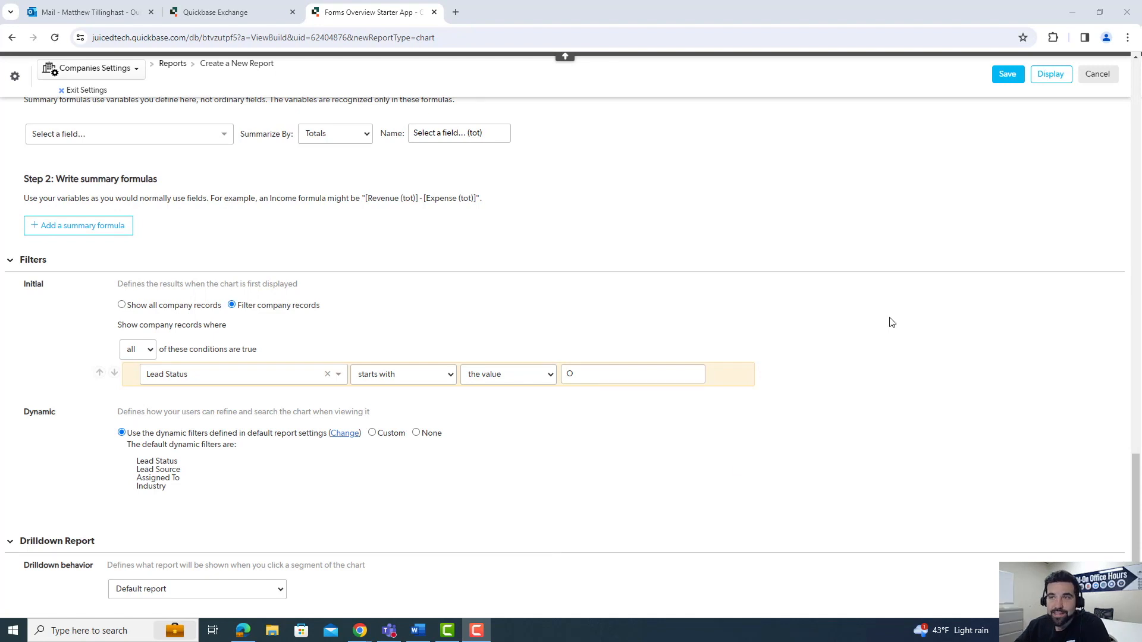
click(1009, 75)
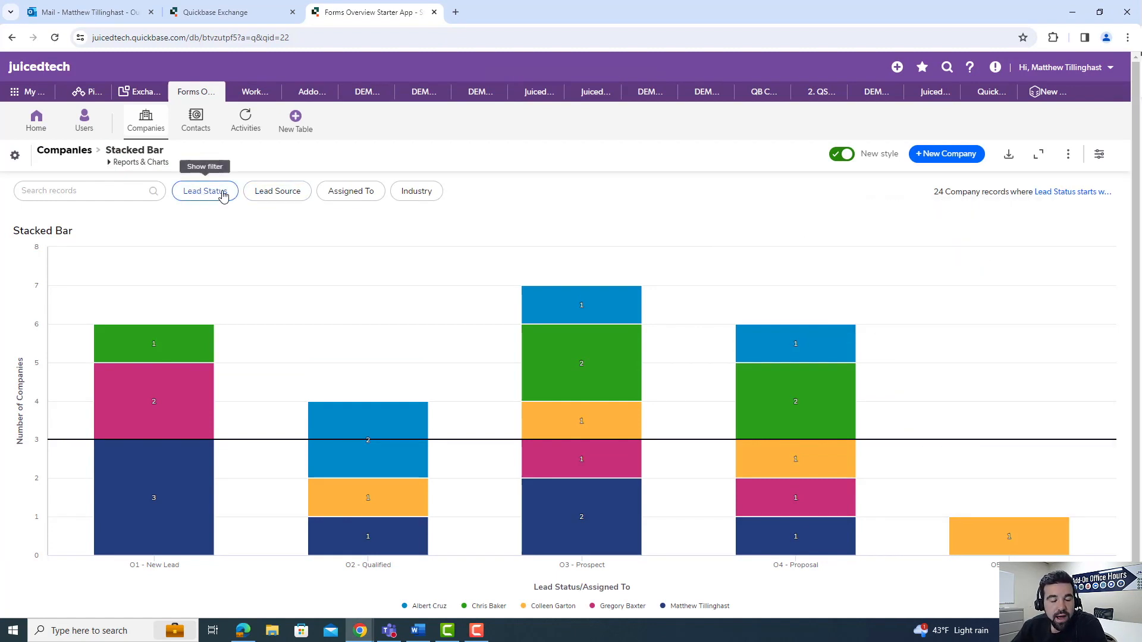
Filter the displayed chart by a single person in Assigned To and clear that filter to show all assignees again
click(372, 199)
click(389, 303)
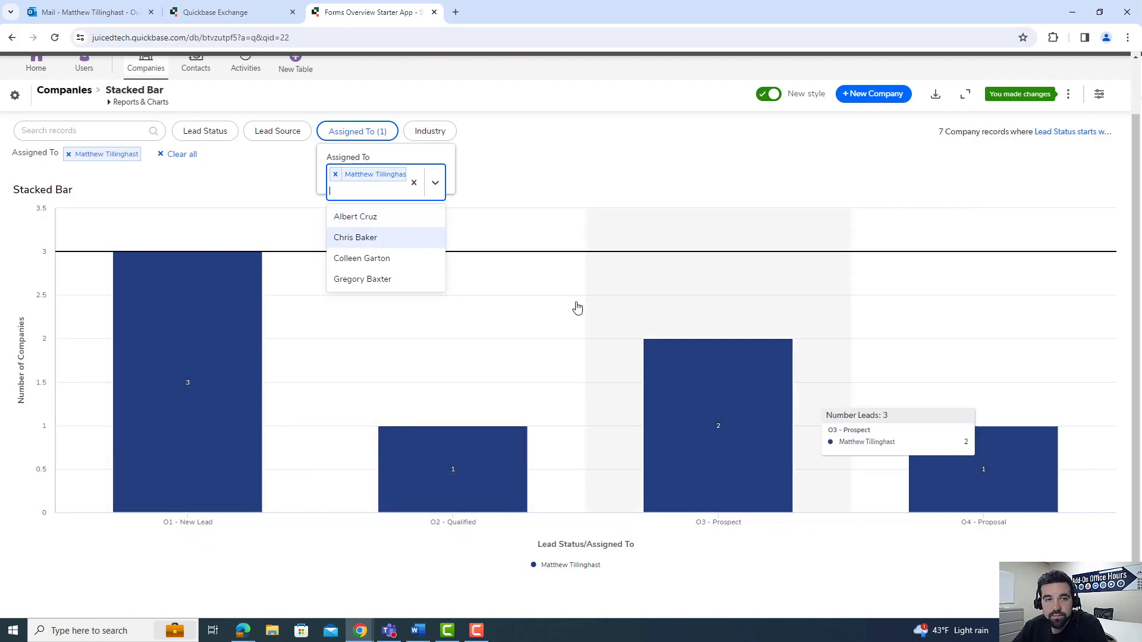
click(414, 183)
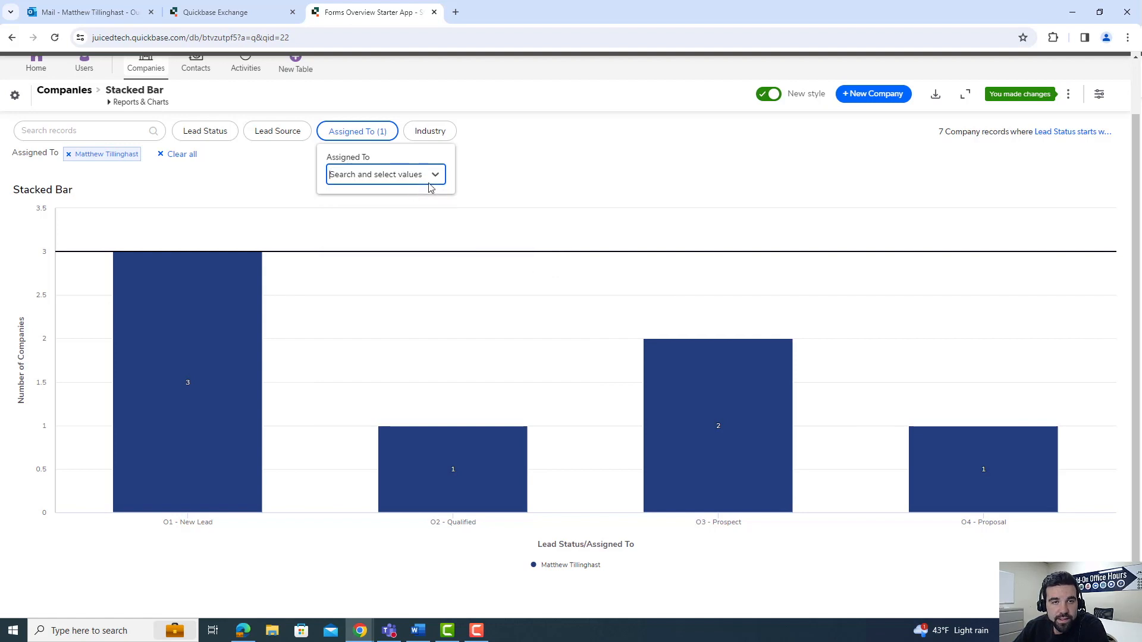
click(552, 160)
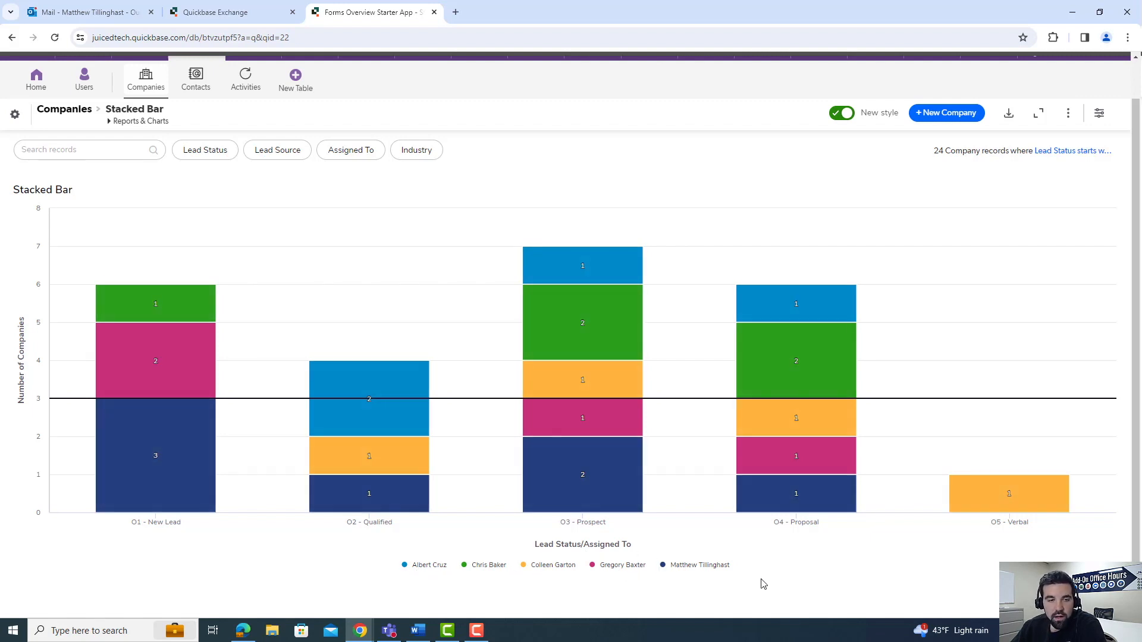
mouse_move(162, 525)
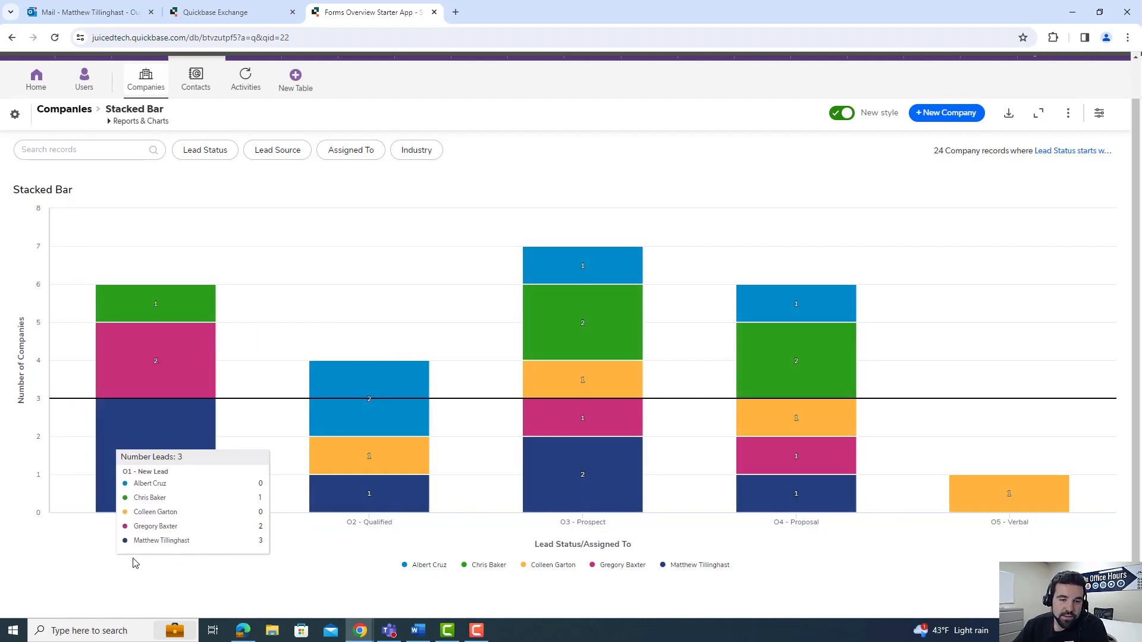